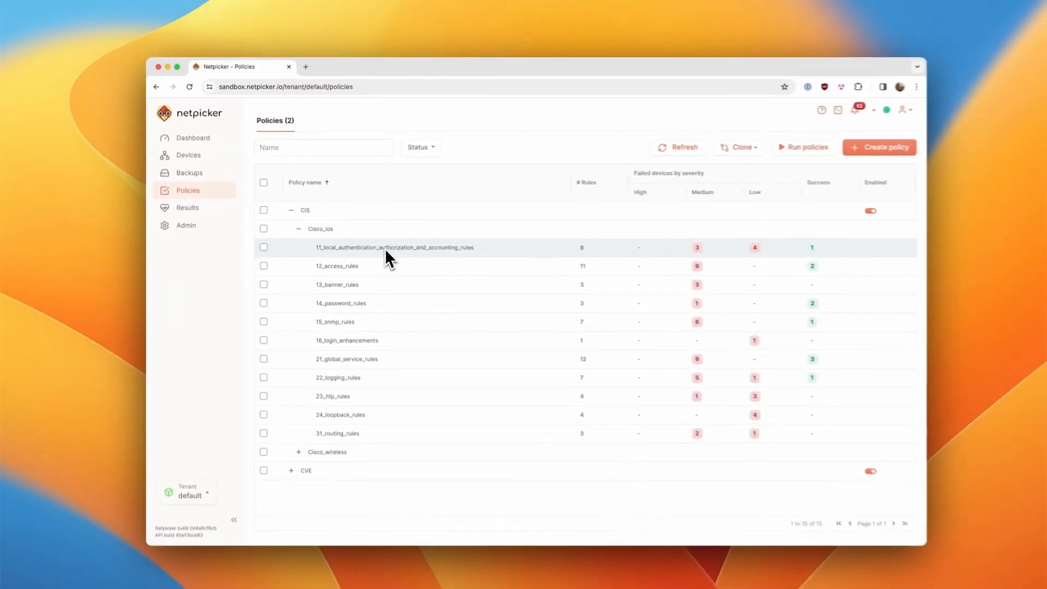
# Open rule_111_enable_aaa_new_model from the CIS Cisco_ios ruleset 11_local_authentication_authorization_and_accounting_rules and expand it to full width
pyautogui.click(437, 347)
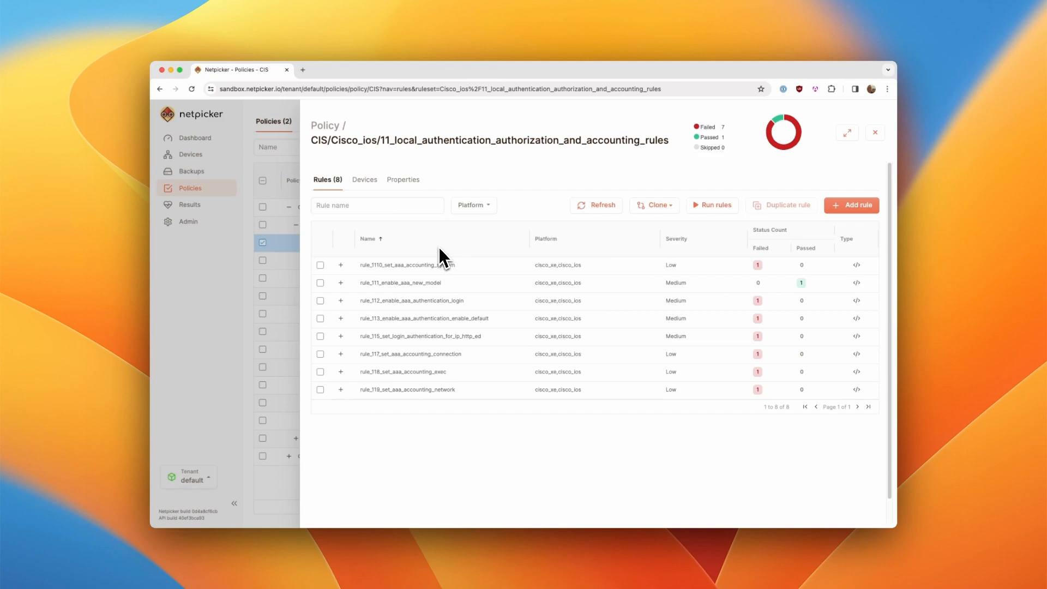
pyautogui.click(431, 283)
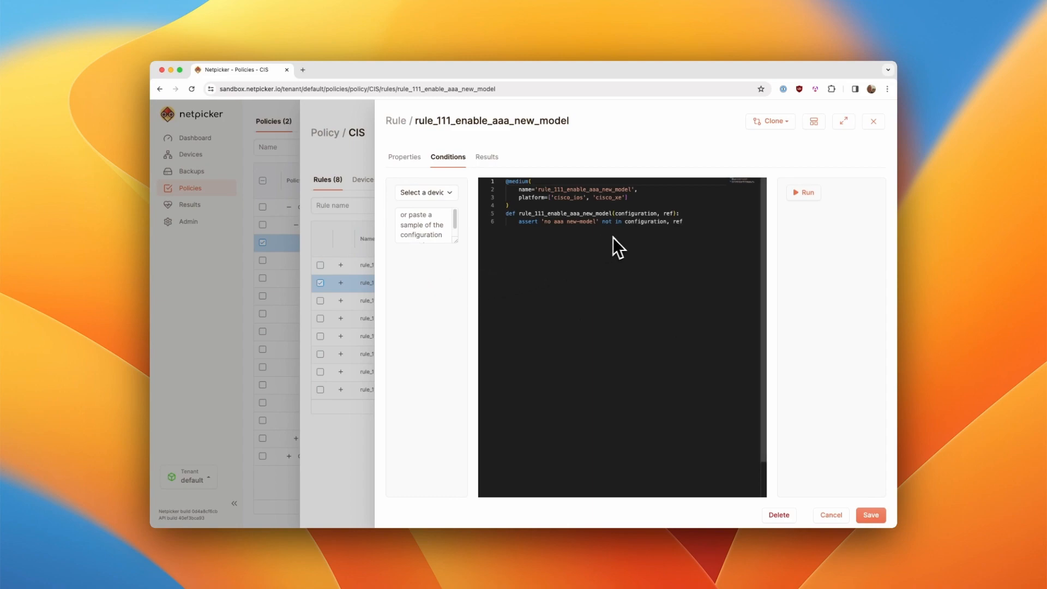
pyautogui.click(843, 123)
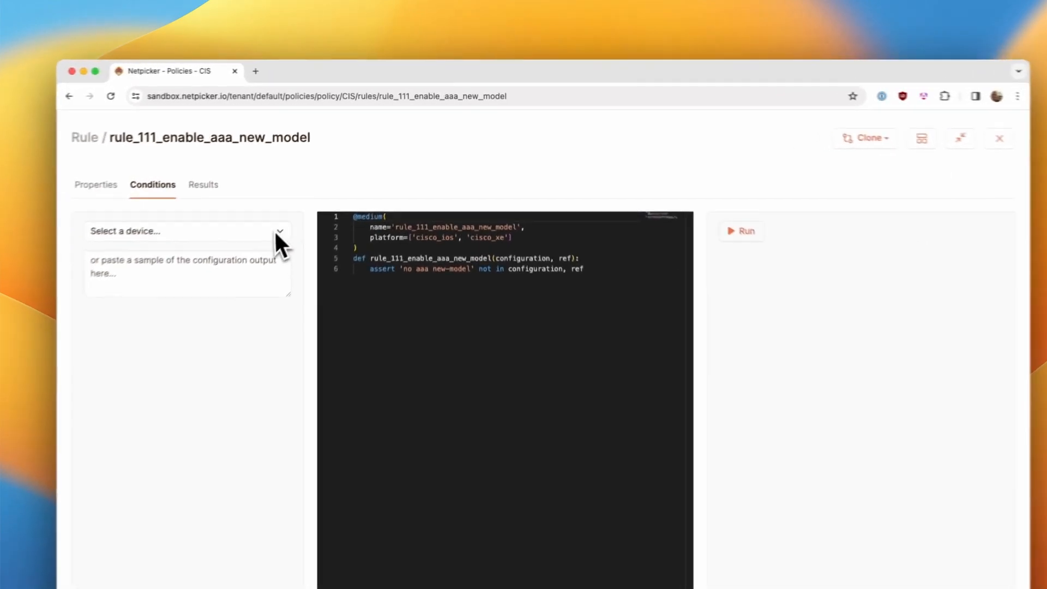
# Run rule_111_enable_aaa_new_model against the device cisco (192.168.60.201) - cisco_ios, and close the rule
pyautogui.click(257, 244)
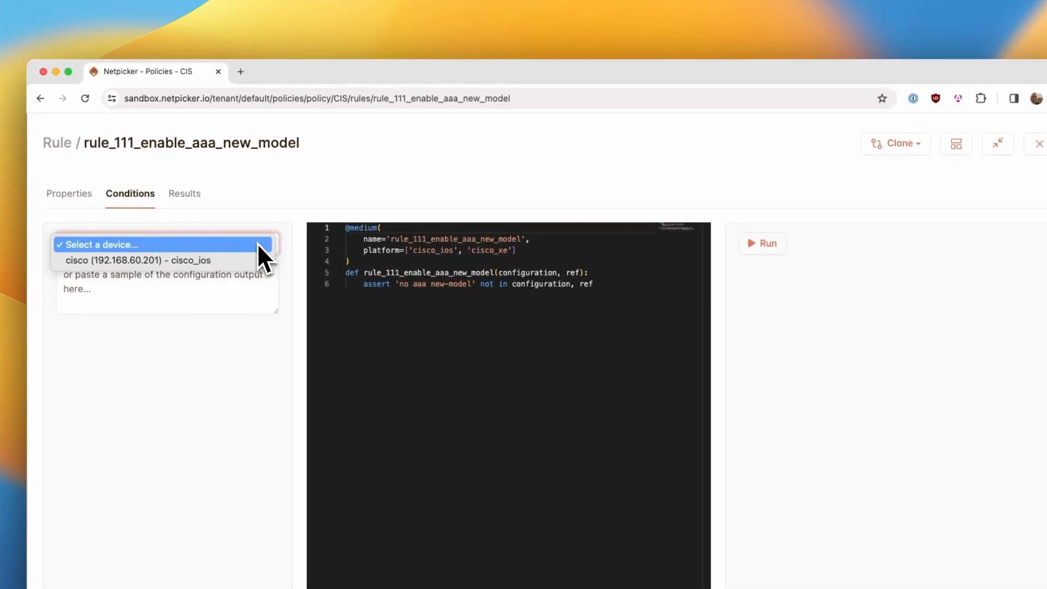
pyautogui.click(253, 256)
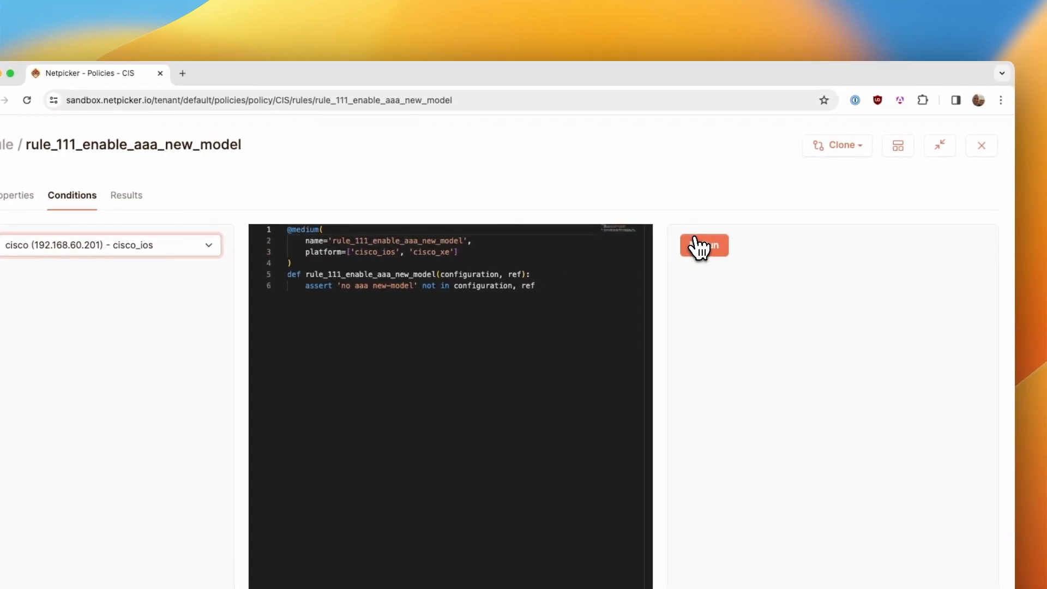
pyautogui.click(700, 247)
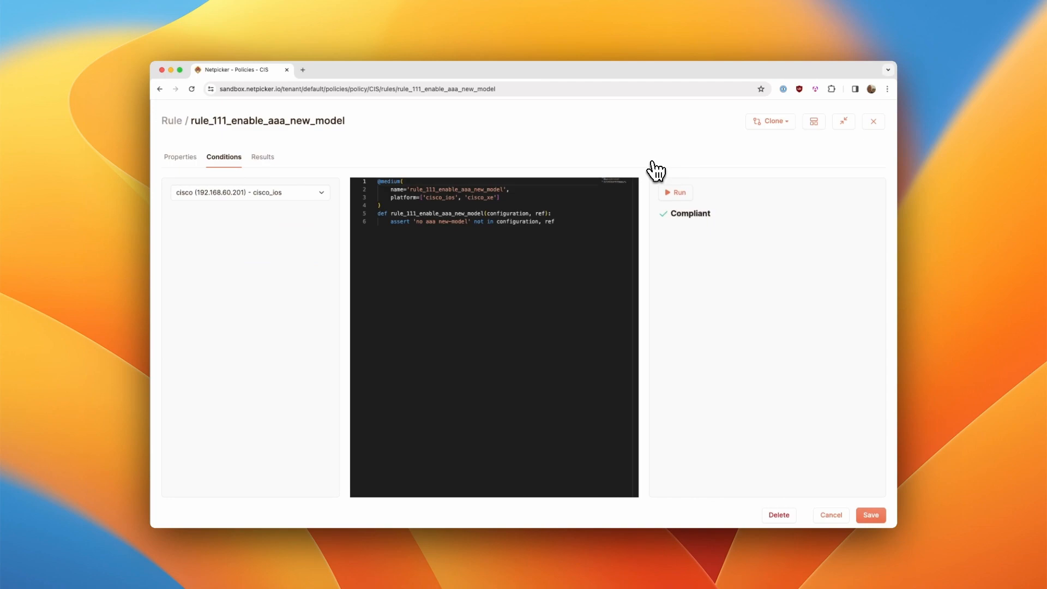
pyautogui.click(874, 121)
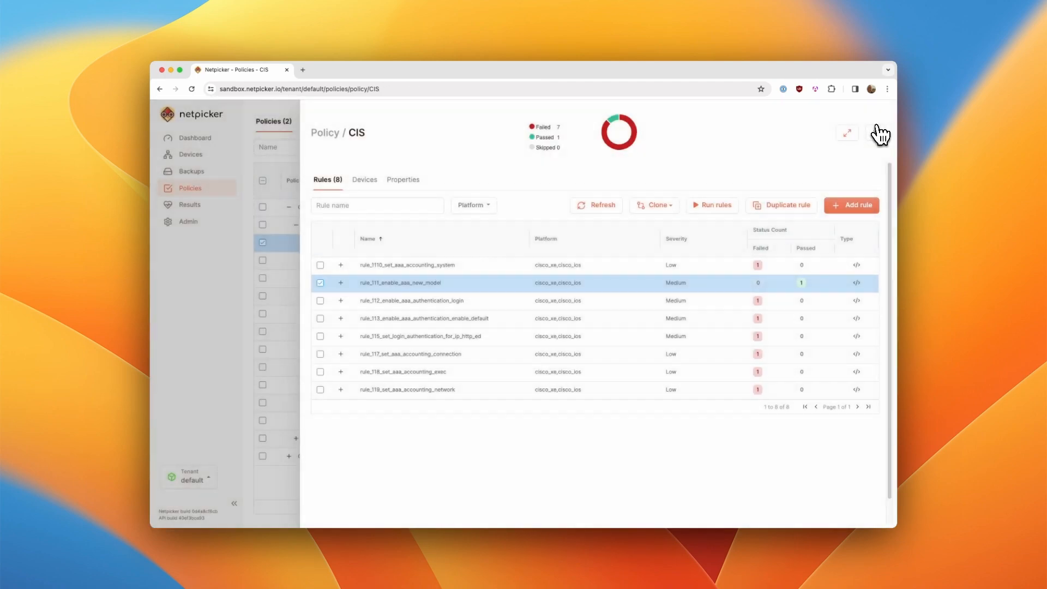
# Open rule_1110_set_aaa_accounting_system at full width and run it against the device cisco (192.168.60.201) - cisco_ios
pyautogui.click(464, 270)
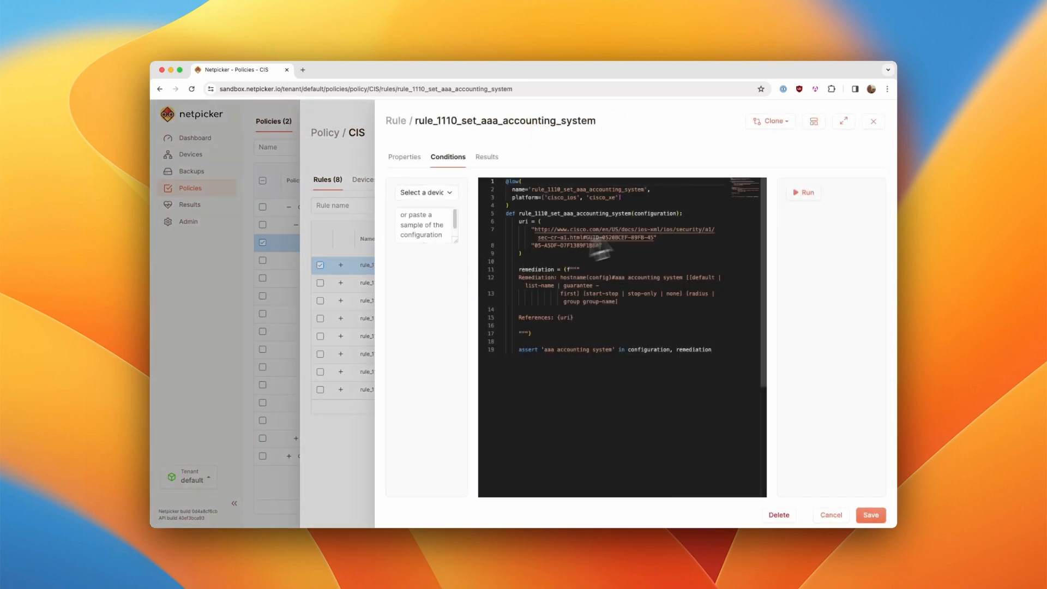
pyautogui.click(844, 121)
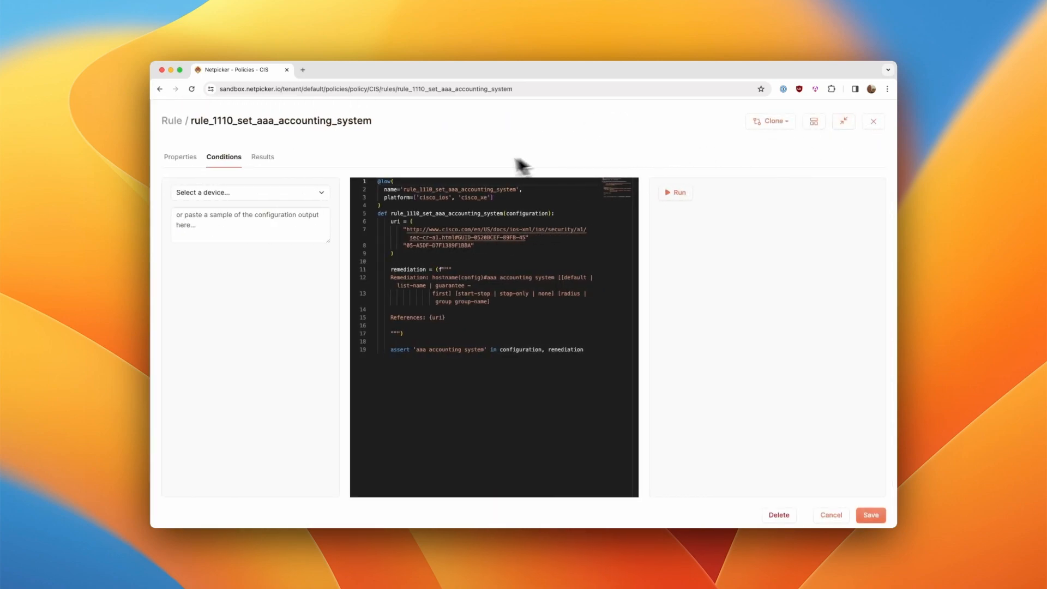
pyautogui.click(305, 192)
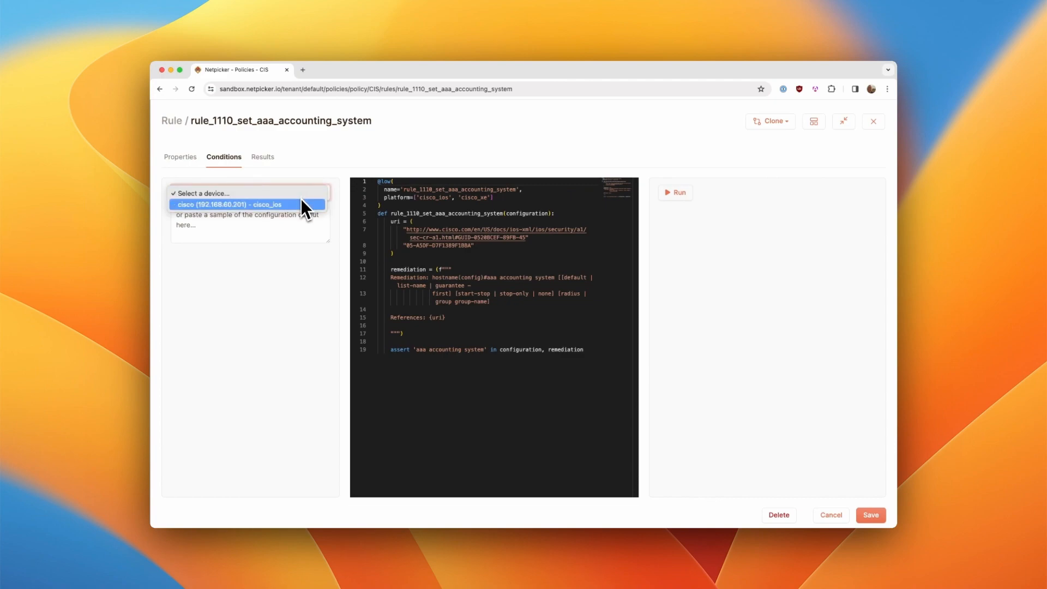
pyautogui.click(296, 204)
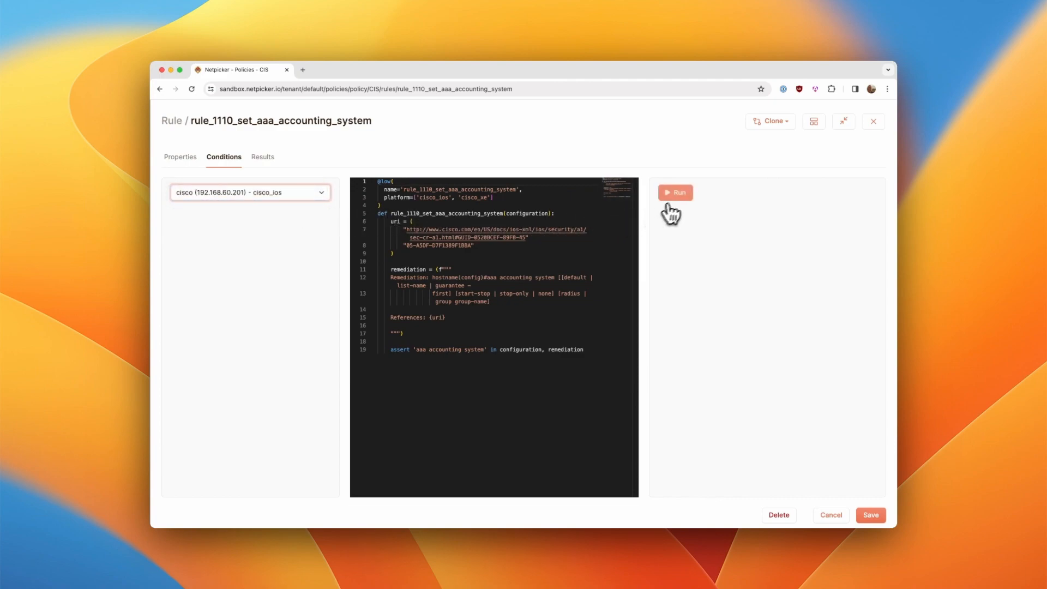
pyautogui.click(682, 200)
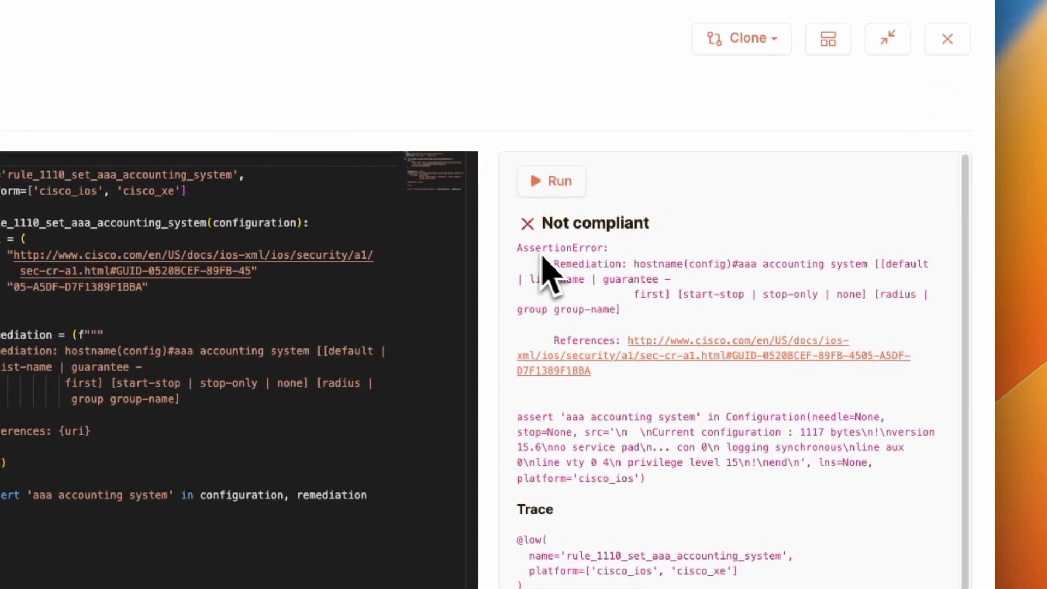
# Open the Cisco reference linked in the rule's run output, view its aaa accounting section, and close the page
pyautogui.click(690, 354)
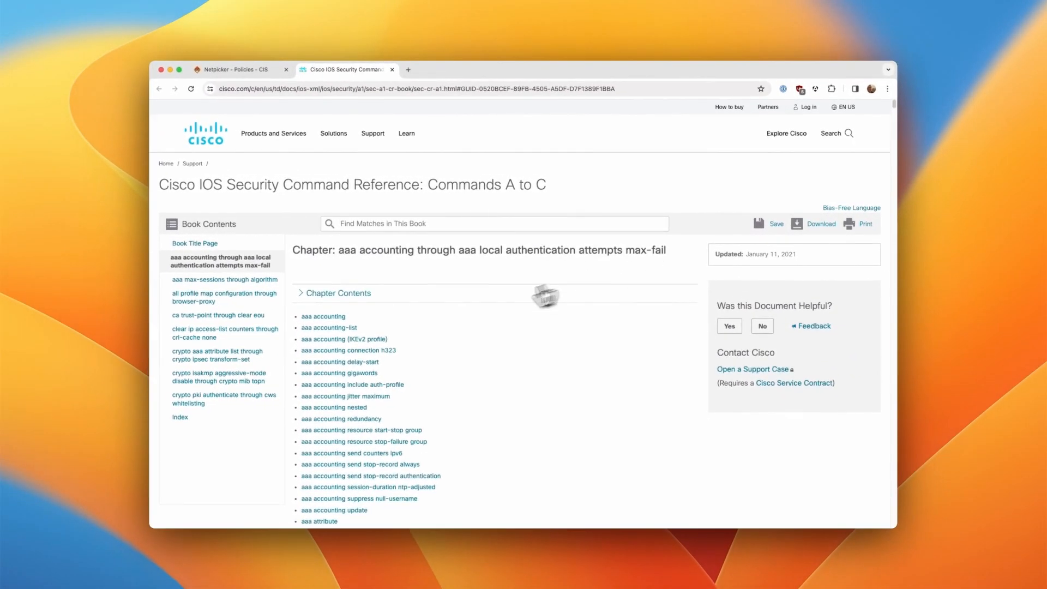
pyautogui.scroll(-2, 431, 339)
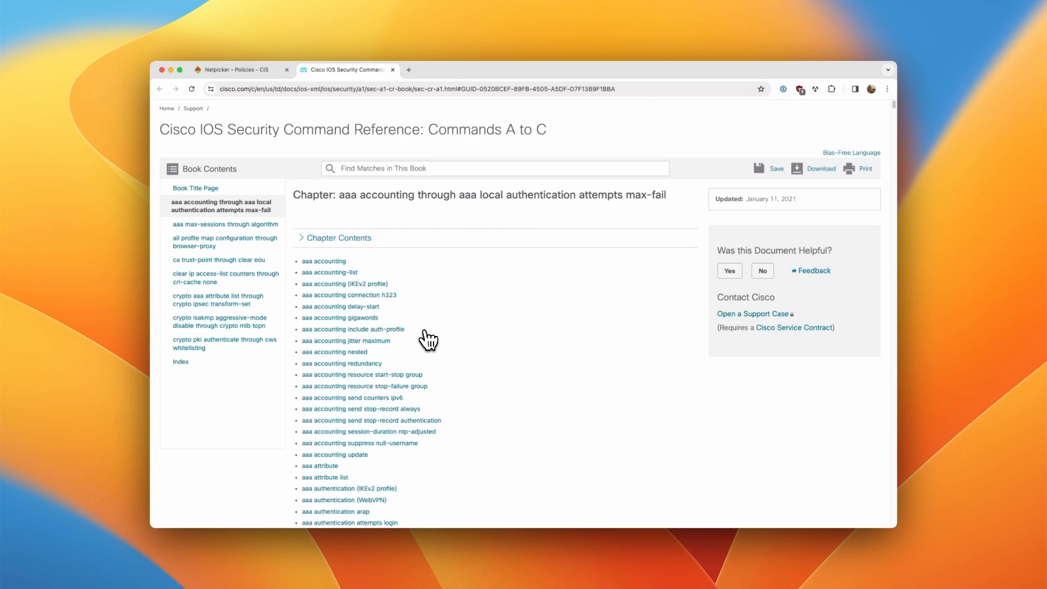
pyautogui.click(327, 262)
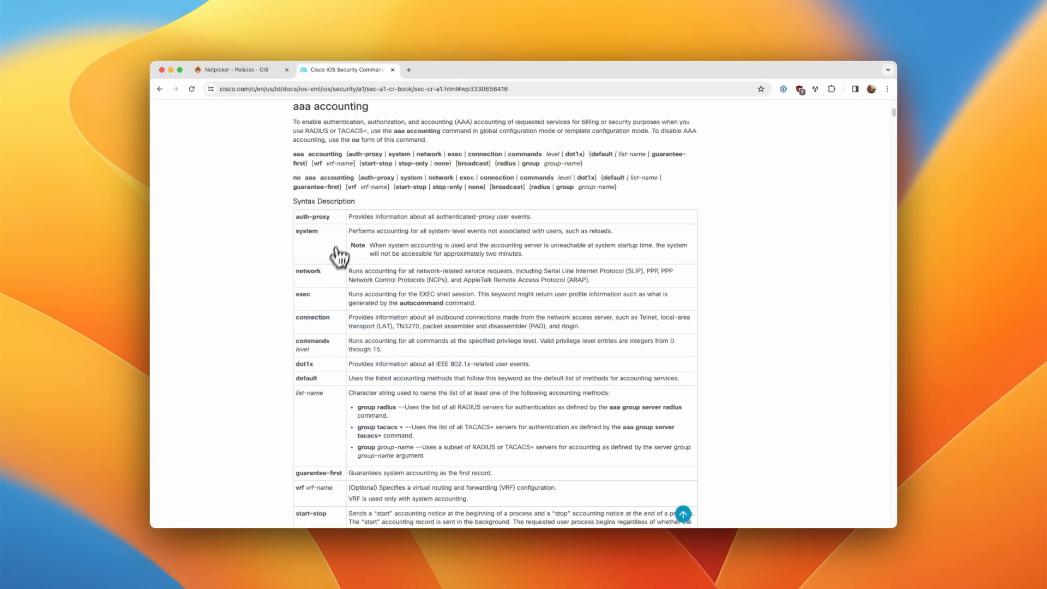
pyautogui.click(393, 69)
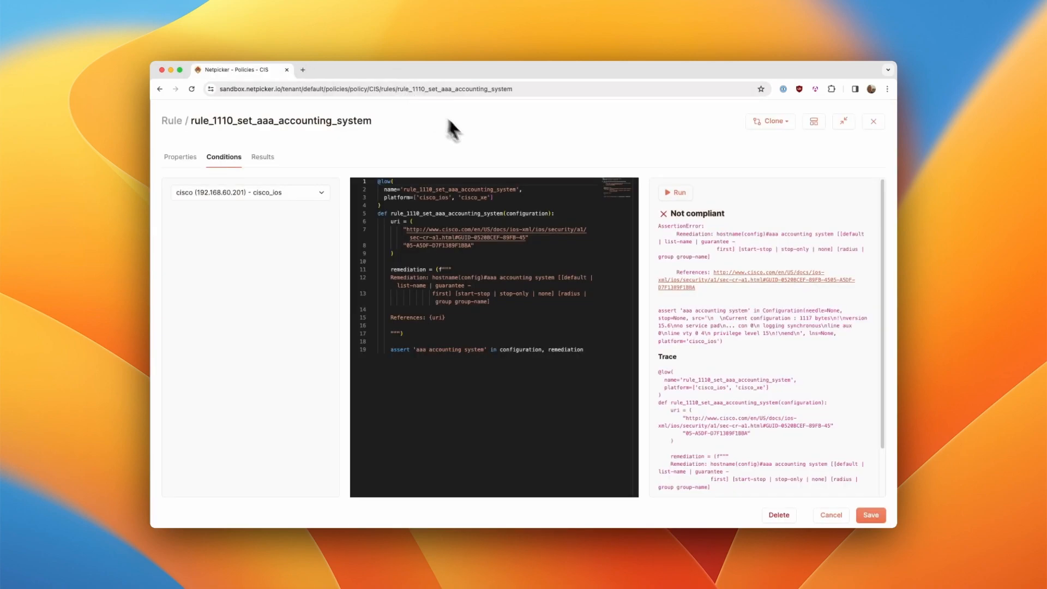
# Return to the policy list, collapse the Cisco_ios group, and expand CVE down to its Cisco IOS rulesets
pyautogui.click(872, 125)
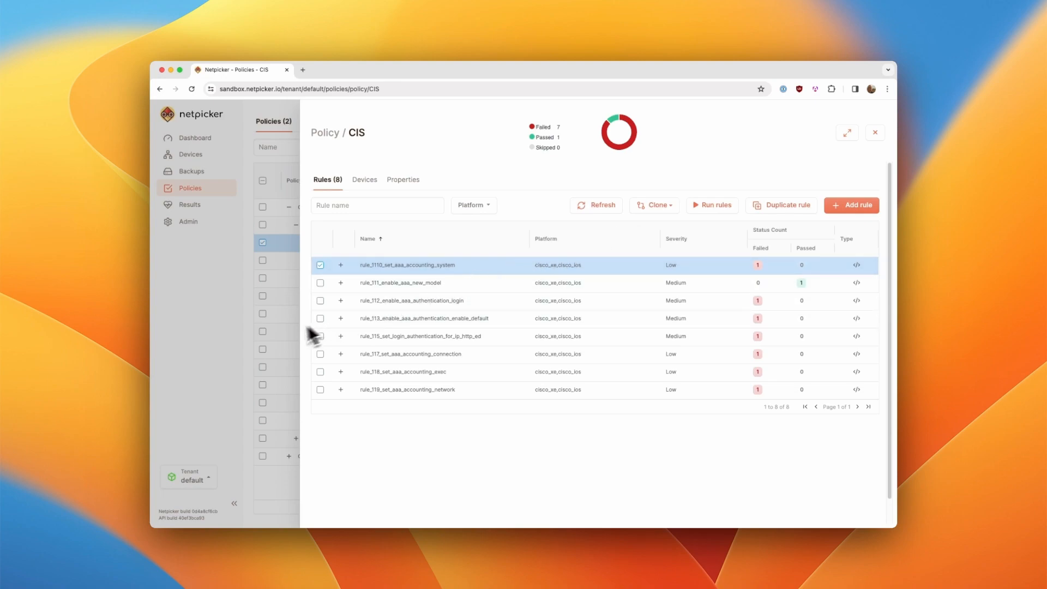
pyautogui.click(279, 333)
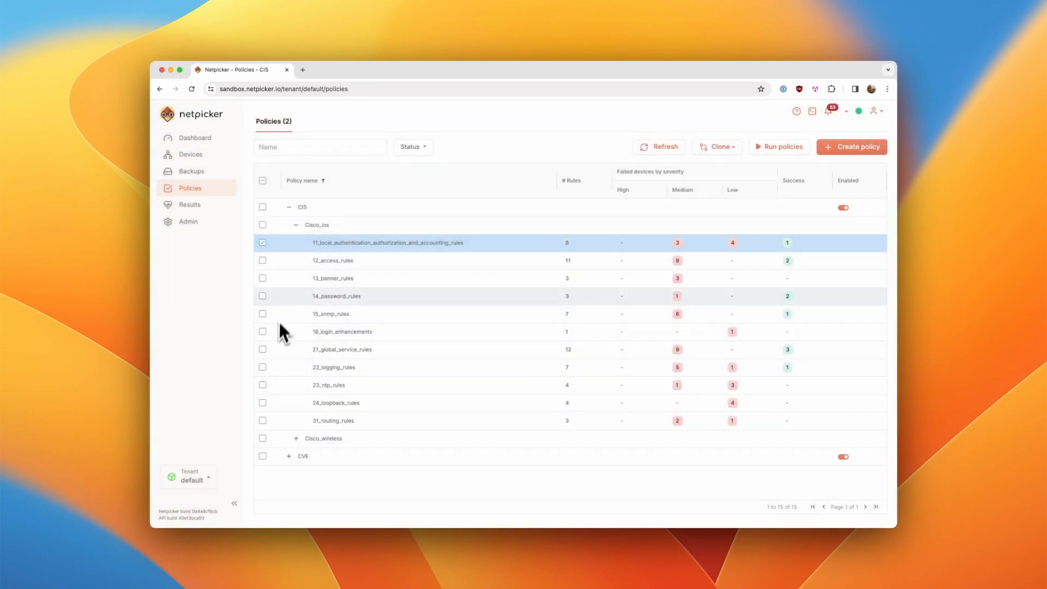
pyautogui.click(296, 225)
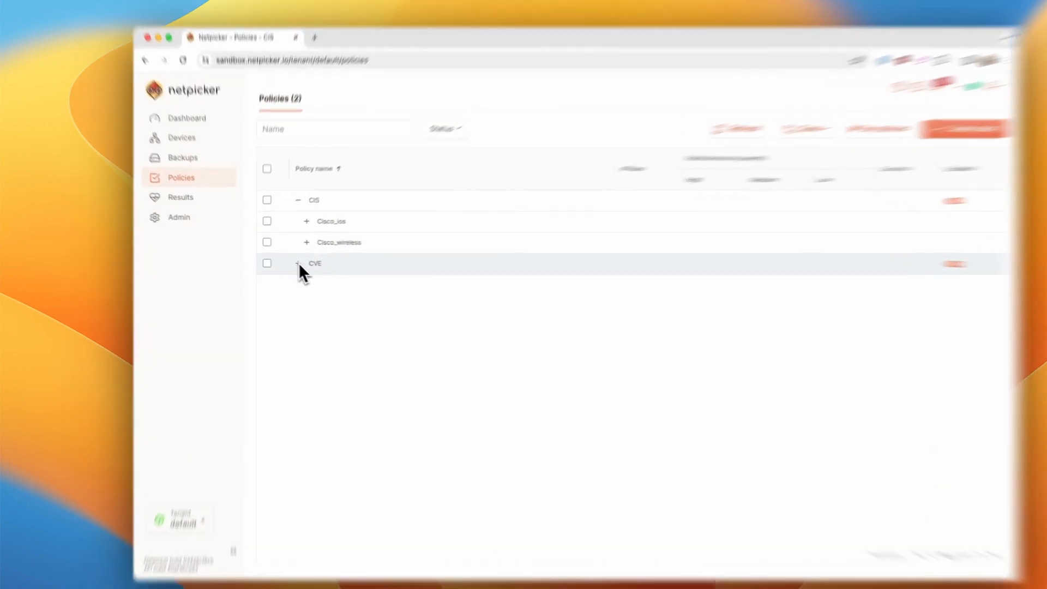
pyautogui.click(296, 263)
pyautogui.click(304, 283)
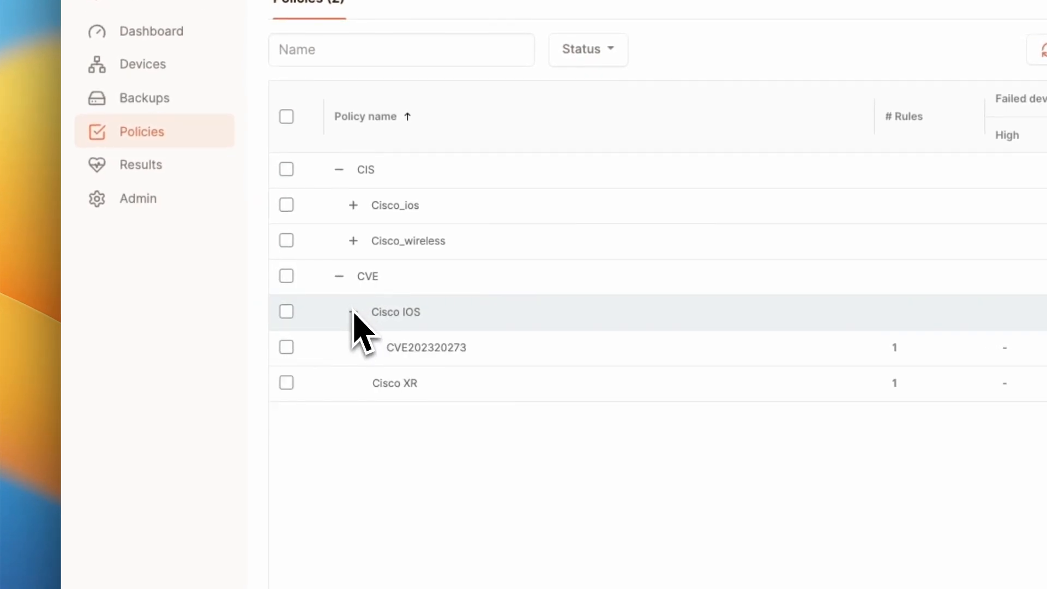
# Examine the conditions of rule_cve202320273 in the CVE202320273 ruleset, and return to the policy list
pyautogui.click(414, 359)
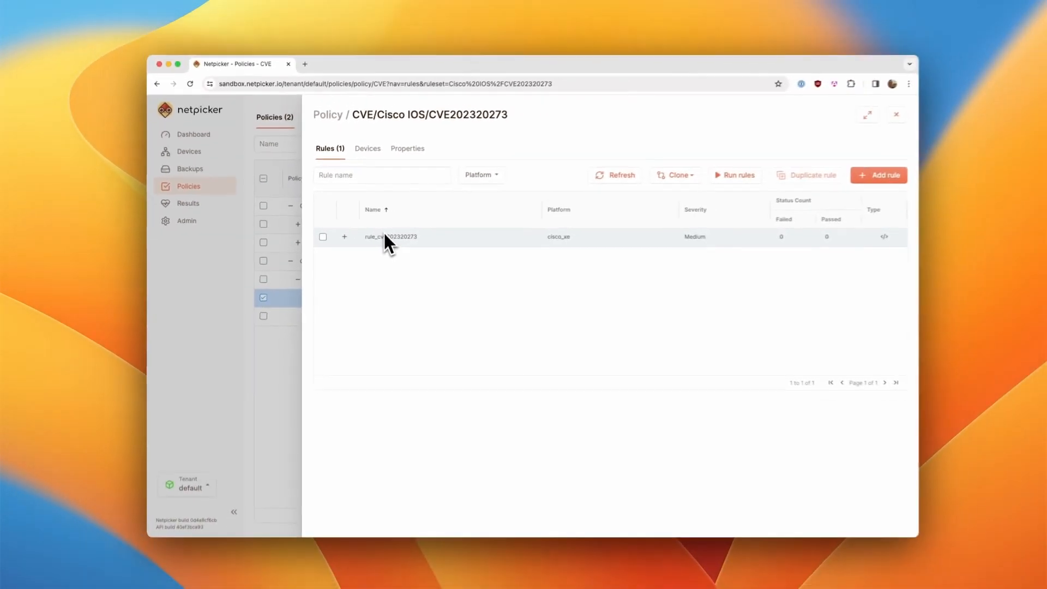
pyautogui.click(385, 237)
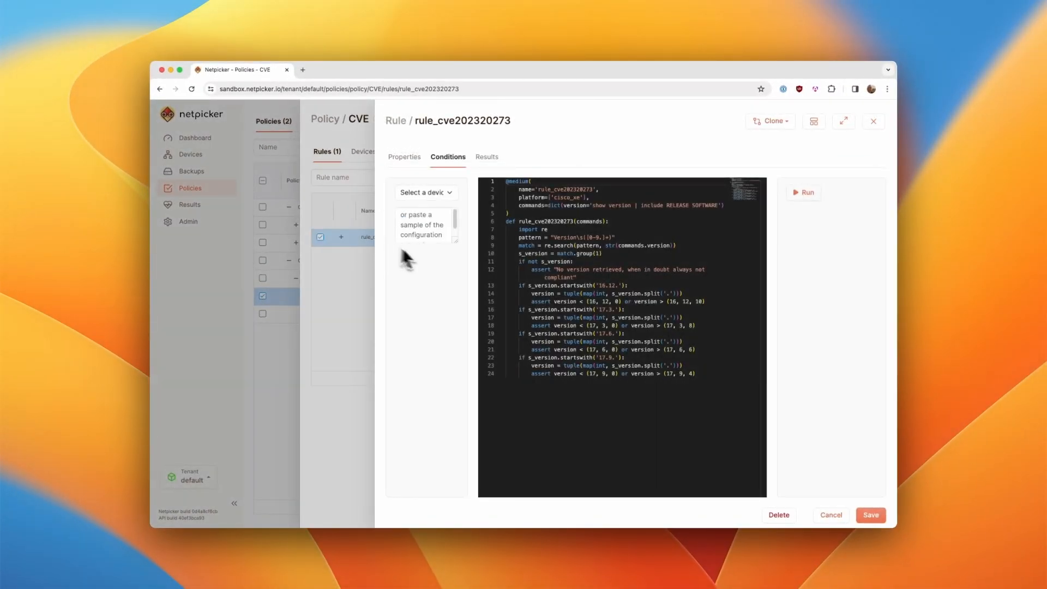
pyautogui.click(451, 196)
pyautogui.click(451, 197)
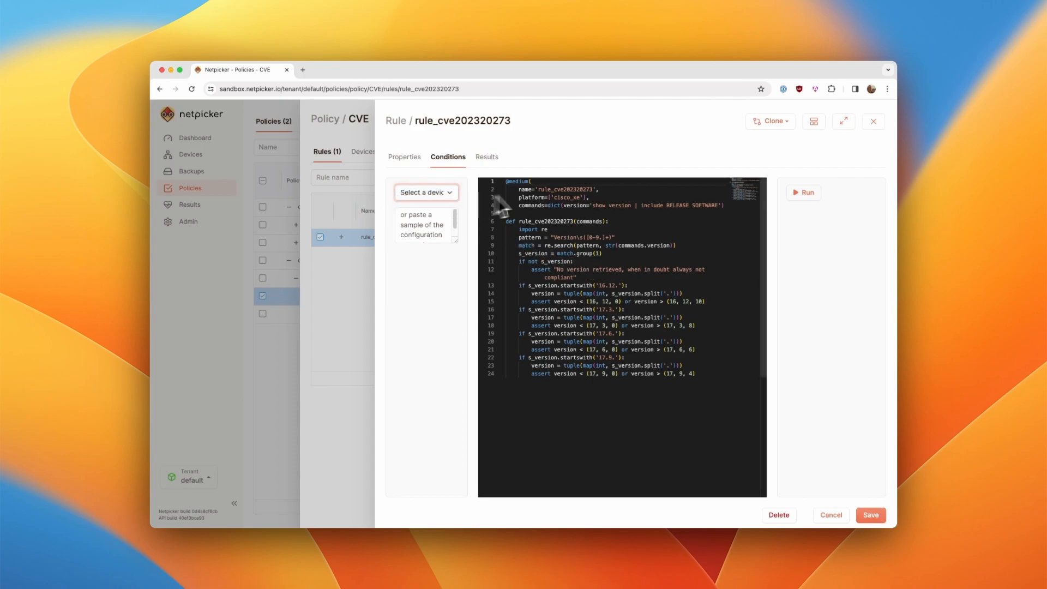
pyautogui.click(872, 122)
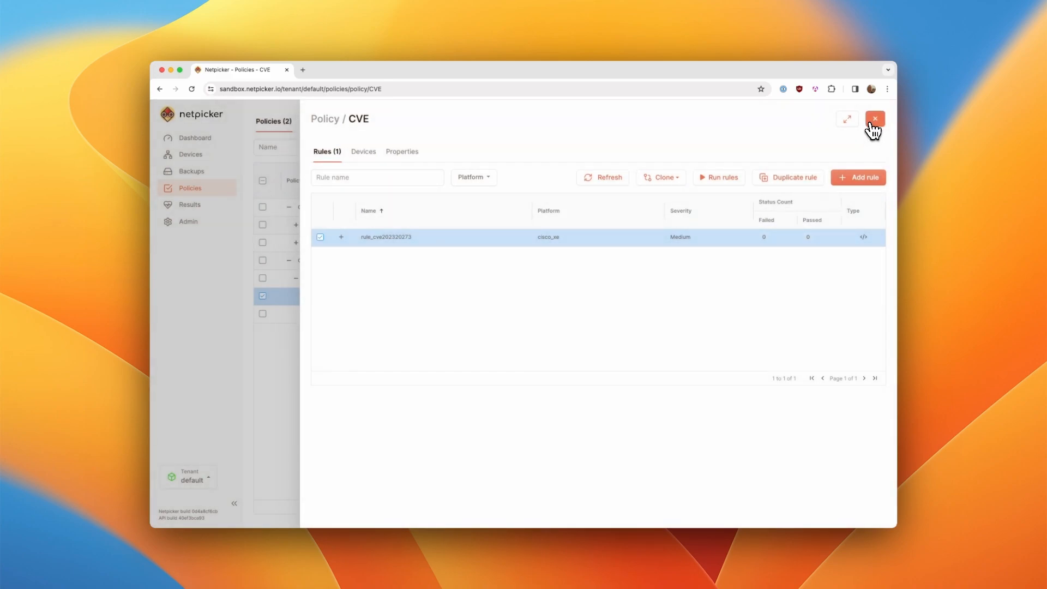
pyautogui.click(874, 120)
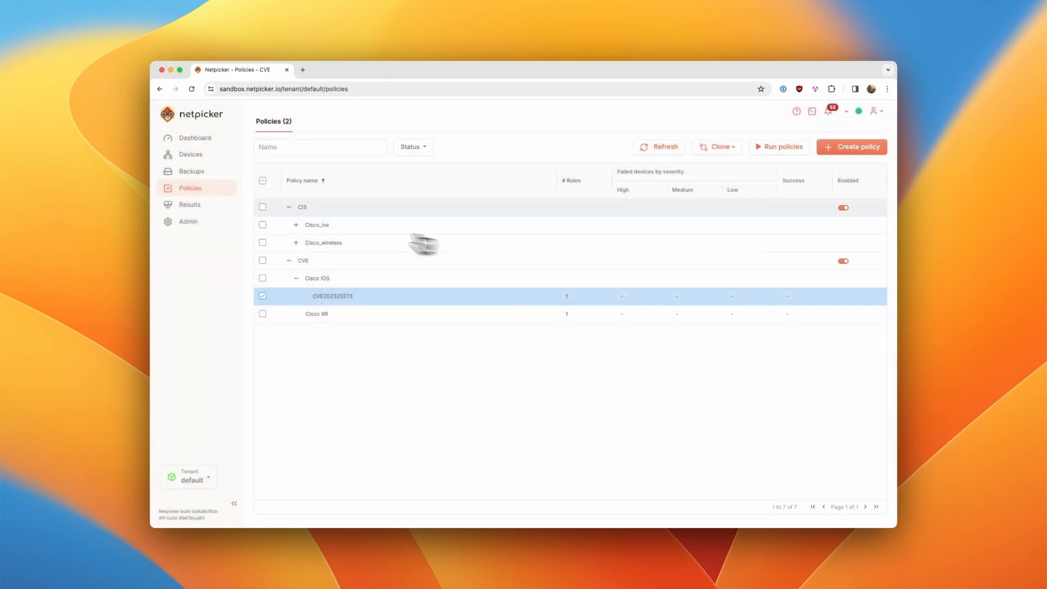
# View the test results of the cisco device, expand the details of rule_112_enable_aaa_authentication_login, and close the device's results
pyautogui.click(213, 207)
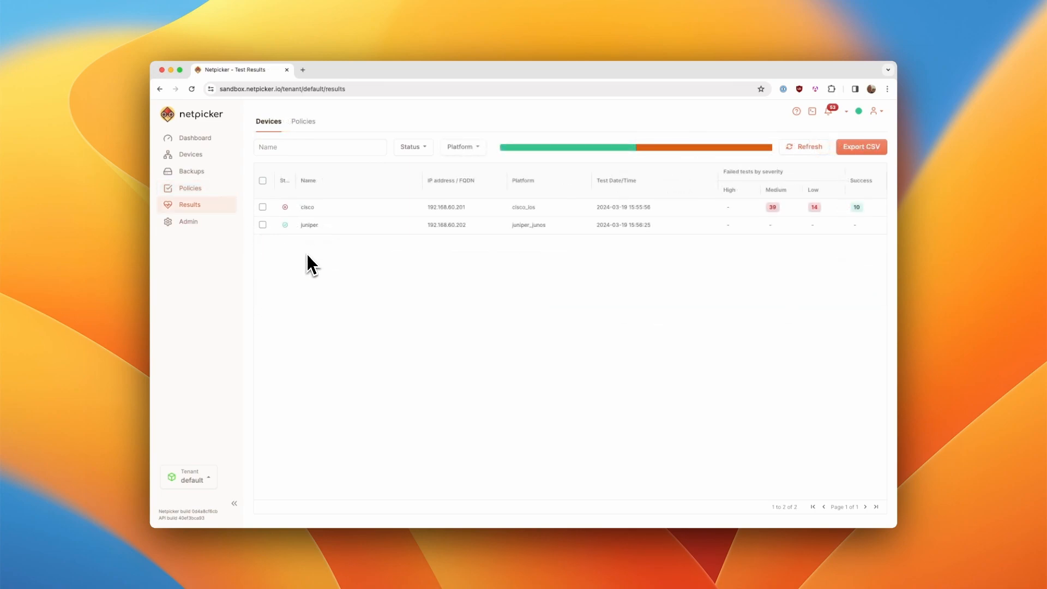
pyautogui.click(305, 207)
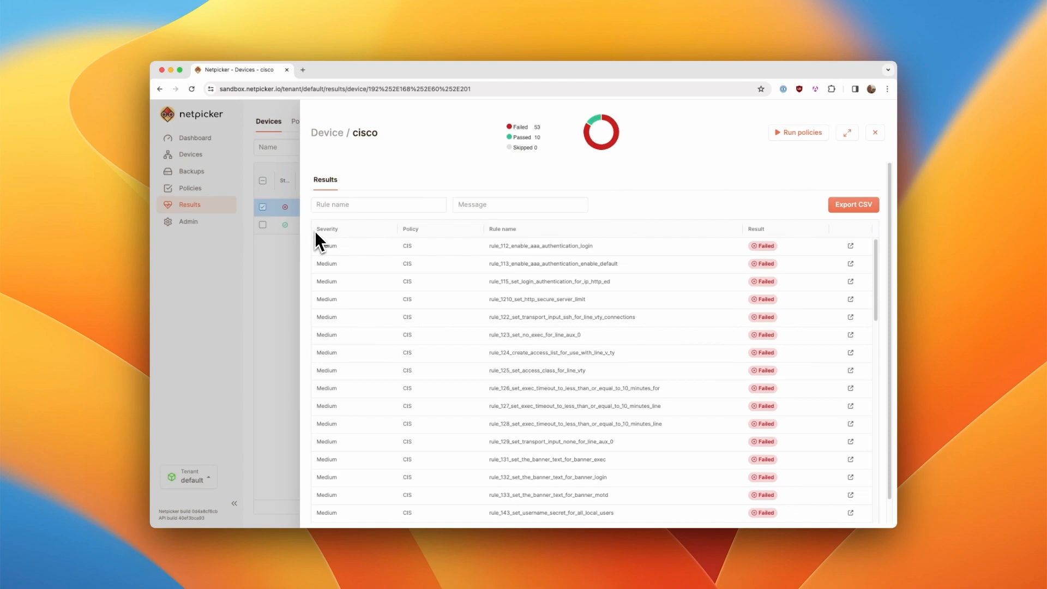
pyautogui.click(568, 245)
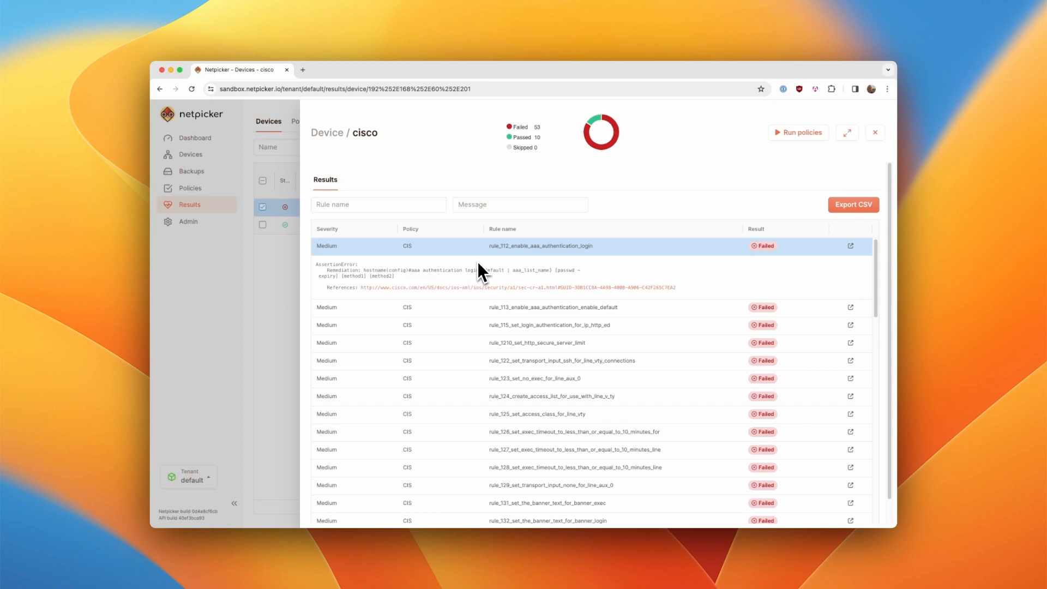
pyautogui.click(285, 253)
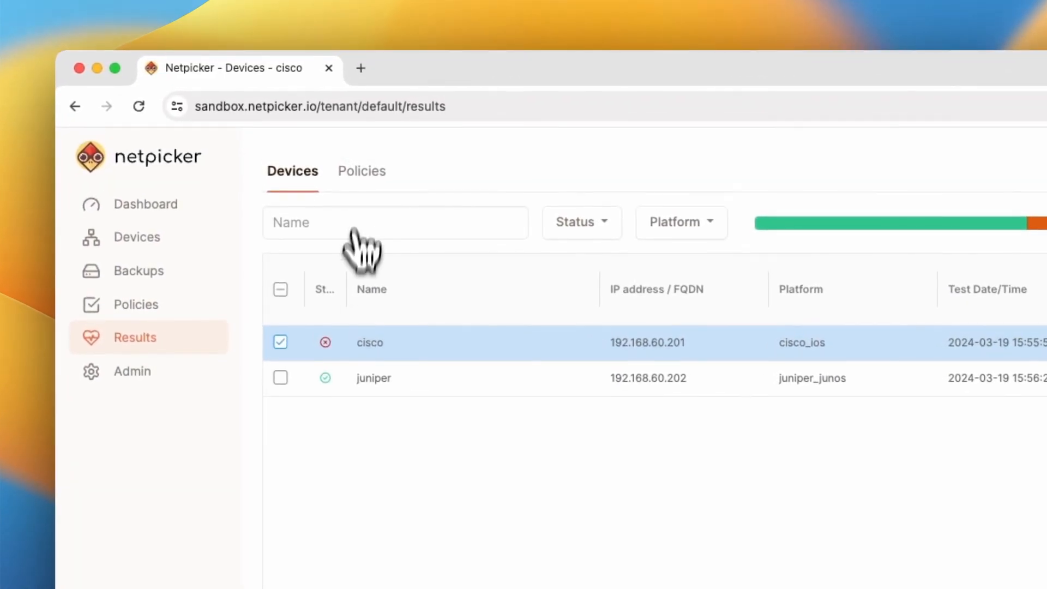
# View the results per policy, inspect rule_112_enable_aaa_authentication_login under CIS, and close the policy's results
pyautogui.click(361, 170)
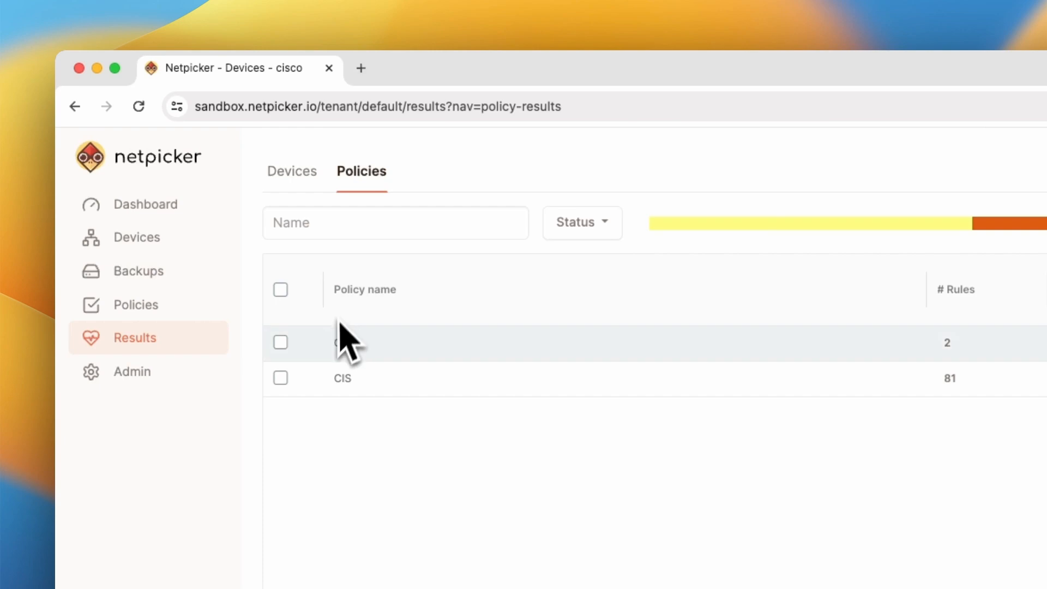
pyautogui.click(344, 378)
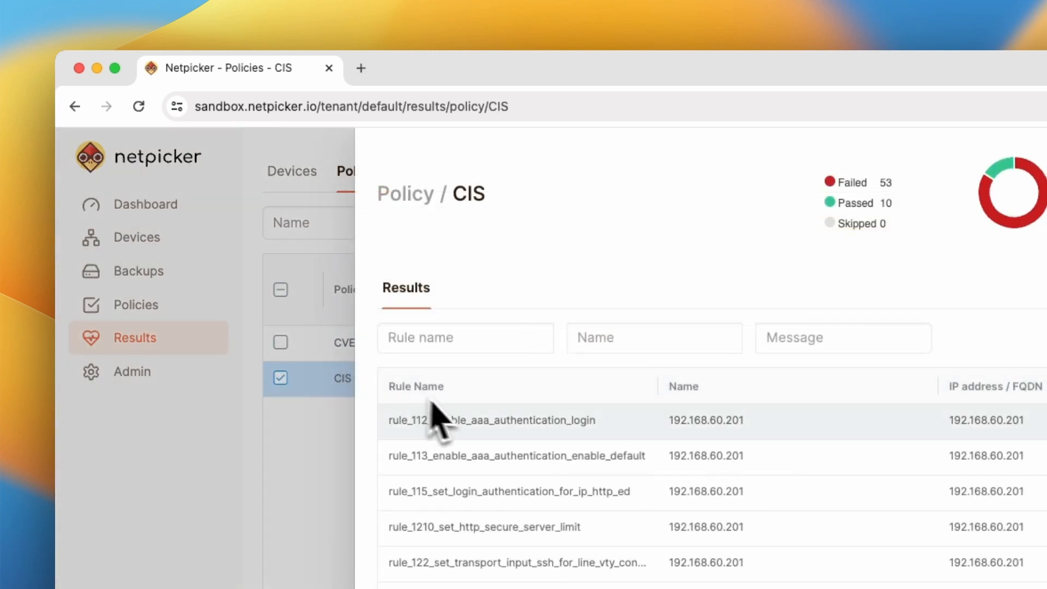
pyautogui.click(531, 430)
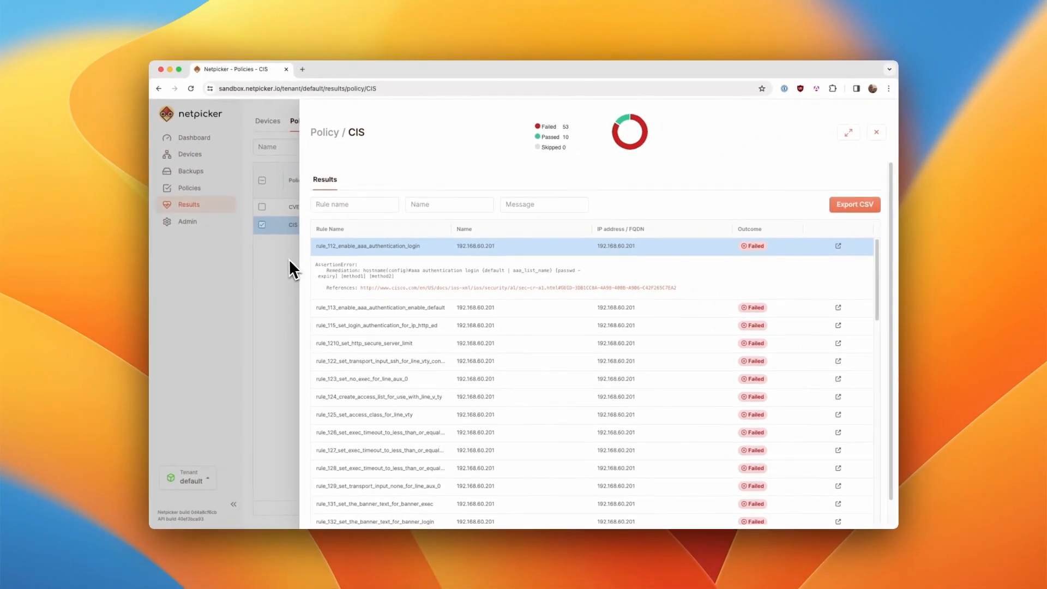
pyautogui.click(231, 272)
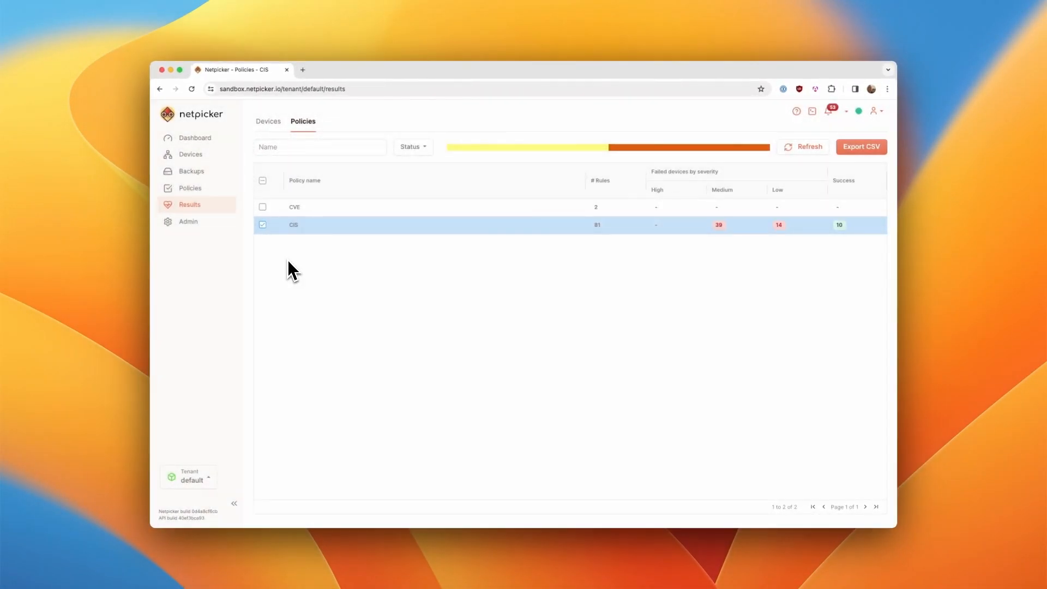
# Return to the policy list and create a new policy named Test
pyautogui.click(206, 189)
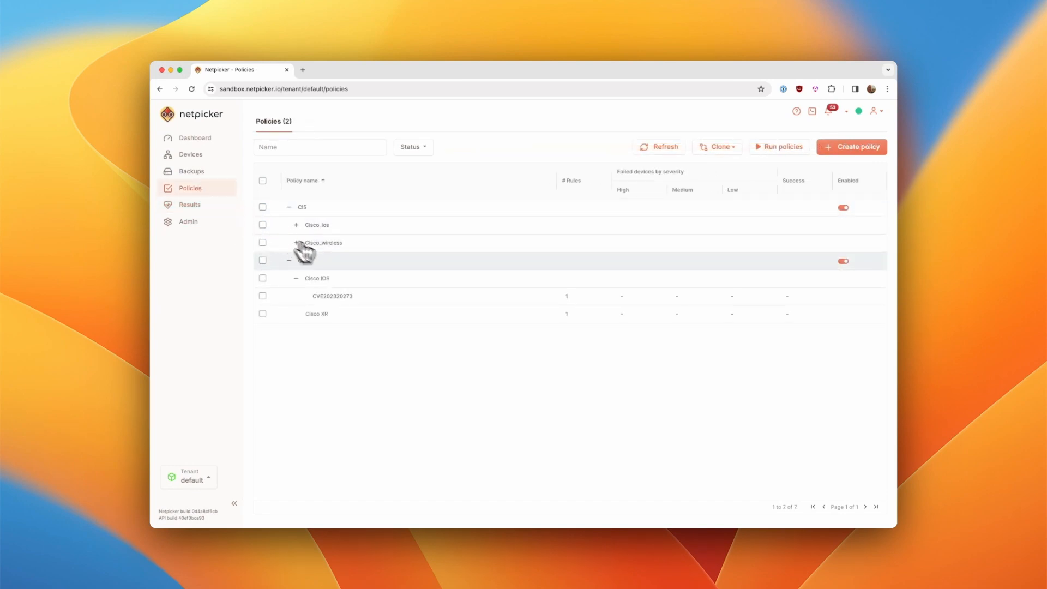
pyautogui.click(858, 149)
pyautogui.click(783, 168)
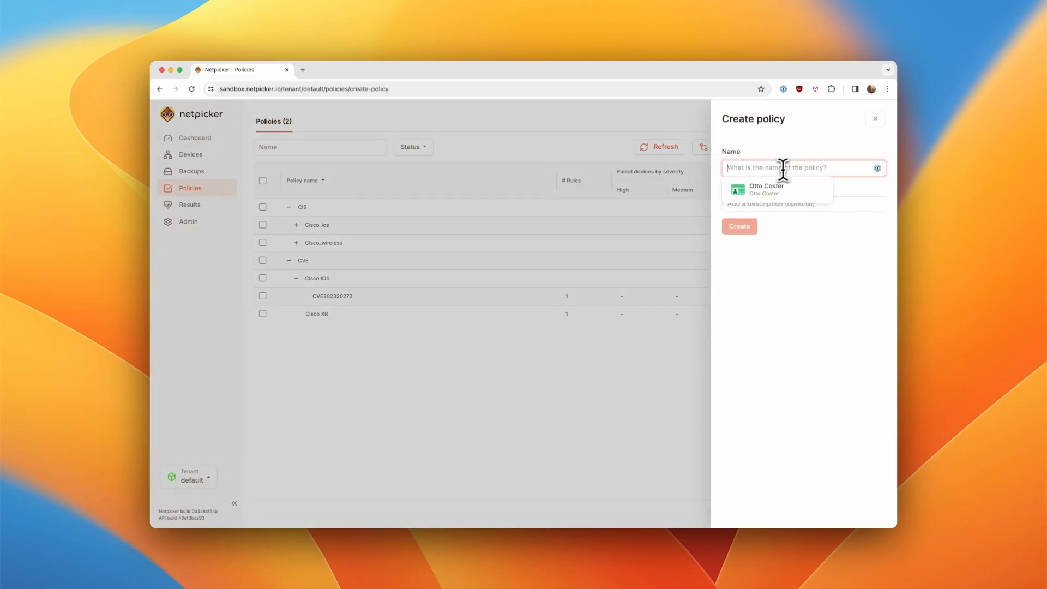
pyautogui.write('Test')
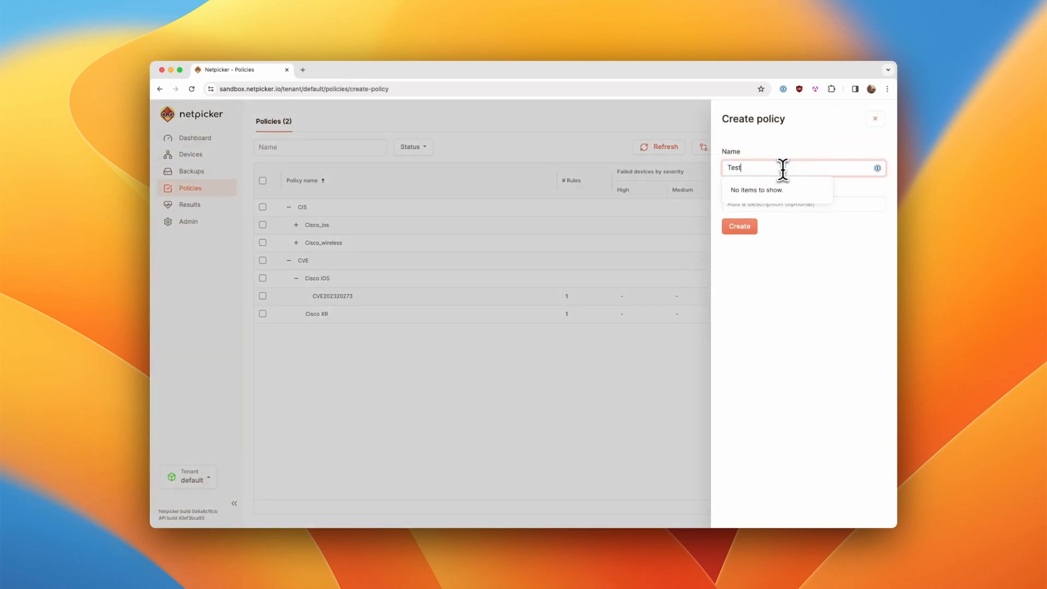
pyautogui.click(744, 227)
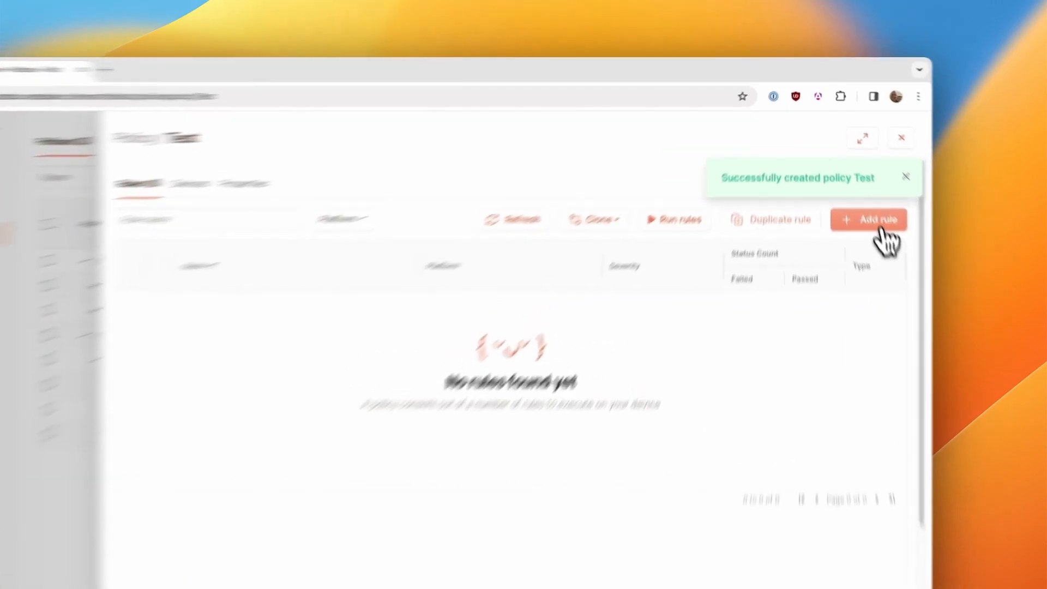
# Start a new rule in the Test policy, named rule_simple, with severity Low
pyautogui.click(858, 178)
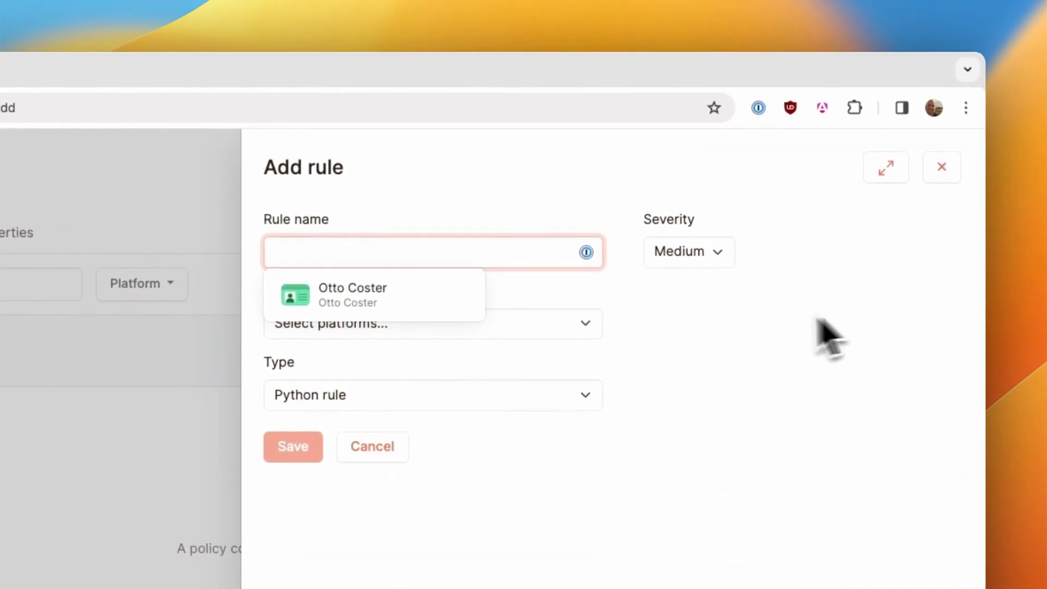
pyautogui.write('rule_simple')
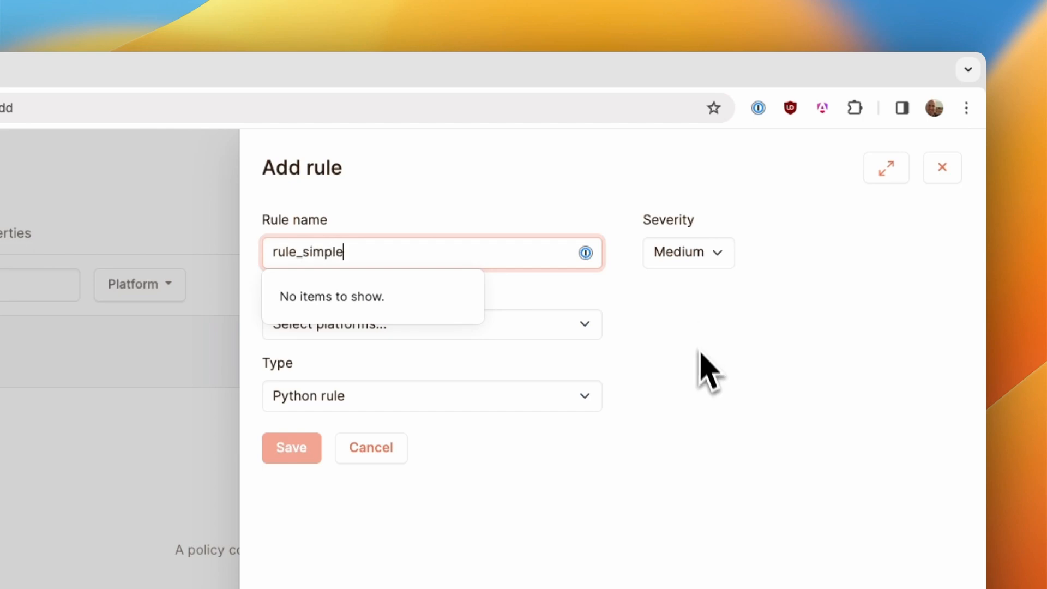
pyautogui.click(704, 369)
pyautogui.click(716, 266)
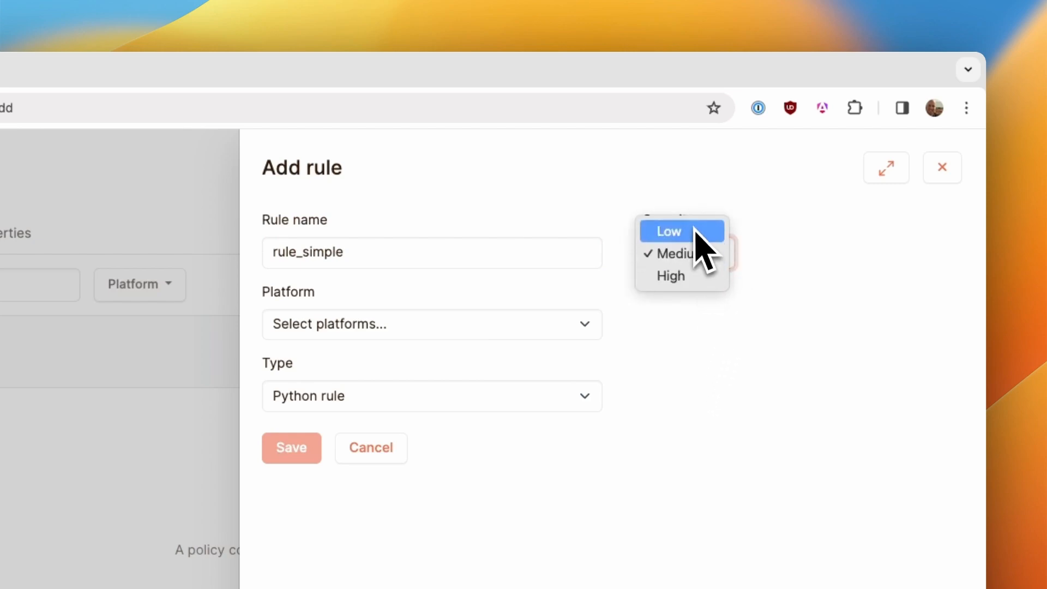
pyautogui.click(693, 230)
# Assign the cisco_ios platform to the rule, set its type to Simple rule, and save it
pyautogui.click(518, 325)
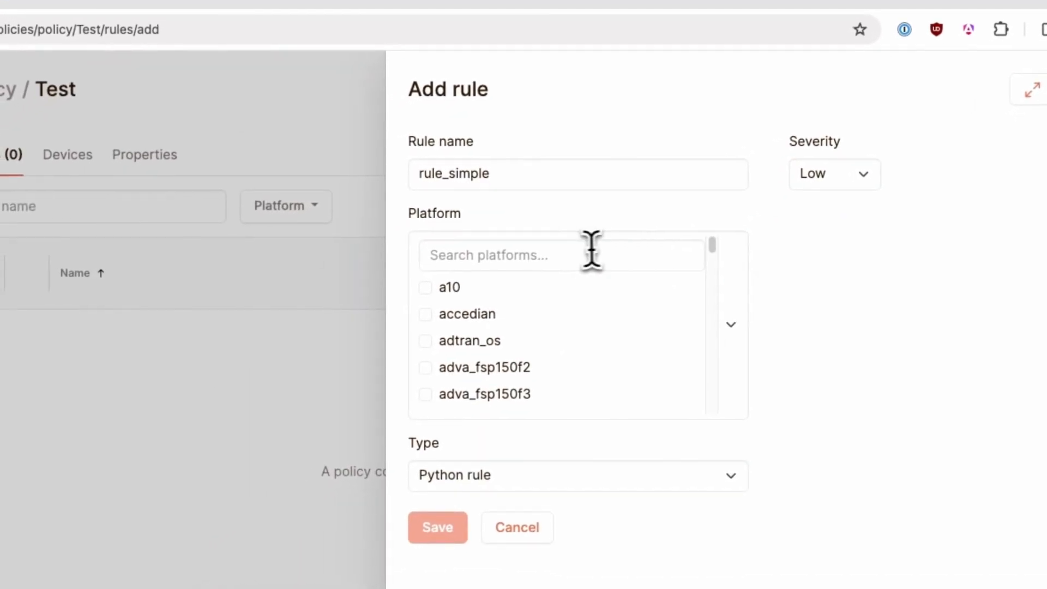
pyautogui.click(558, 264)
pyautogui.write('ios')
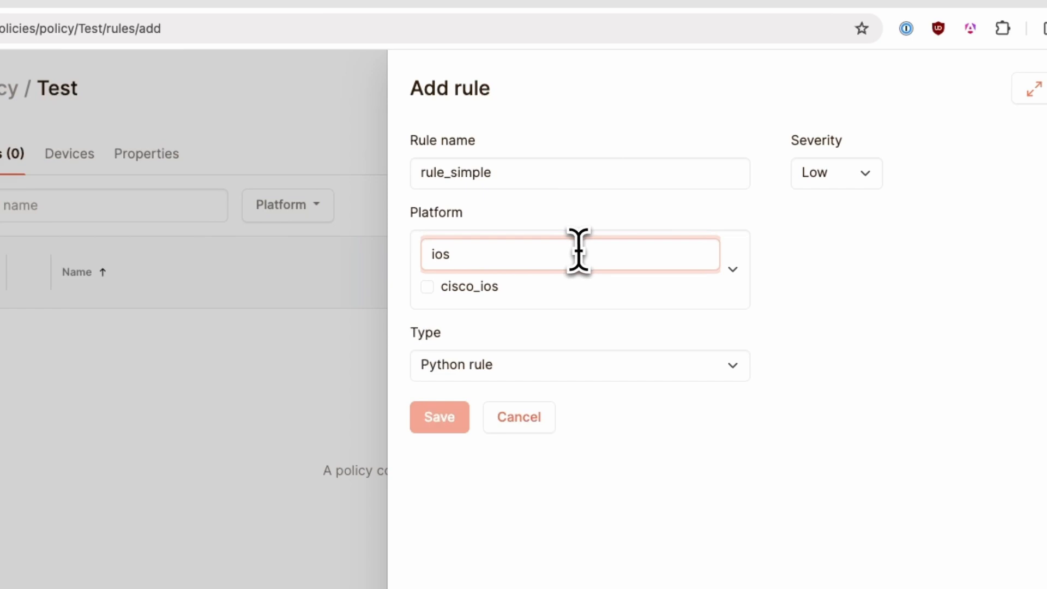
pyautogui.click(459, 287)
pyautogui.click(513, 374)
pyautogui.click(491, 350)
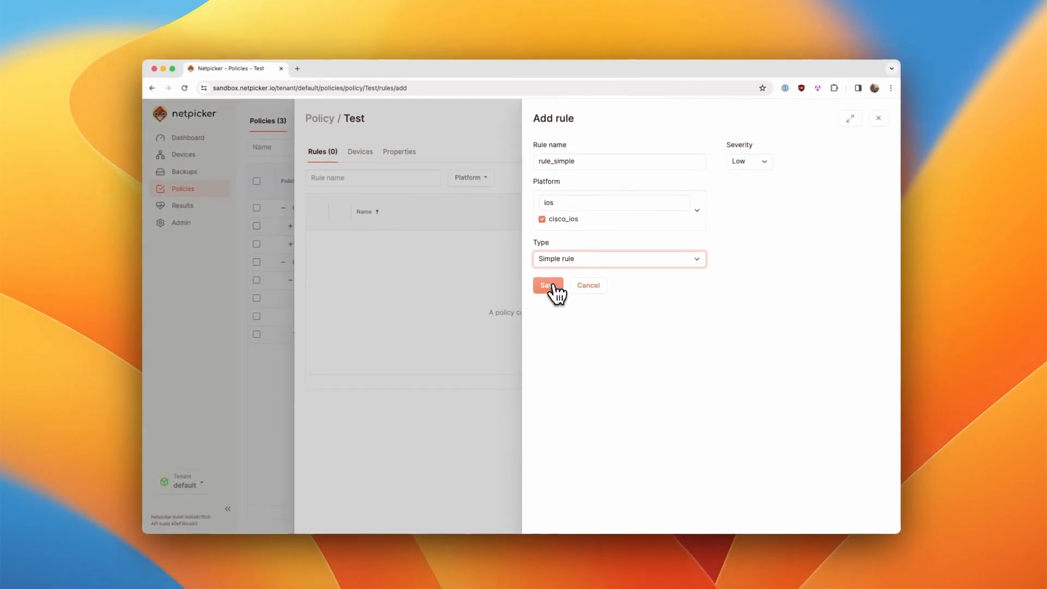
pyautogui.click(440, 416)
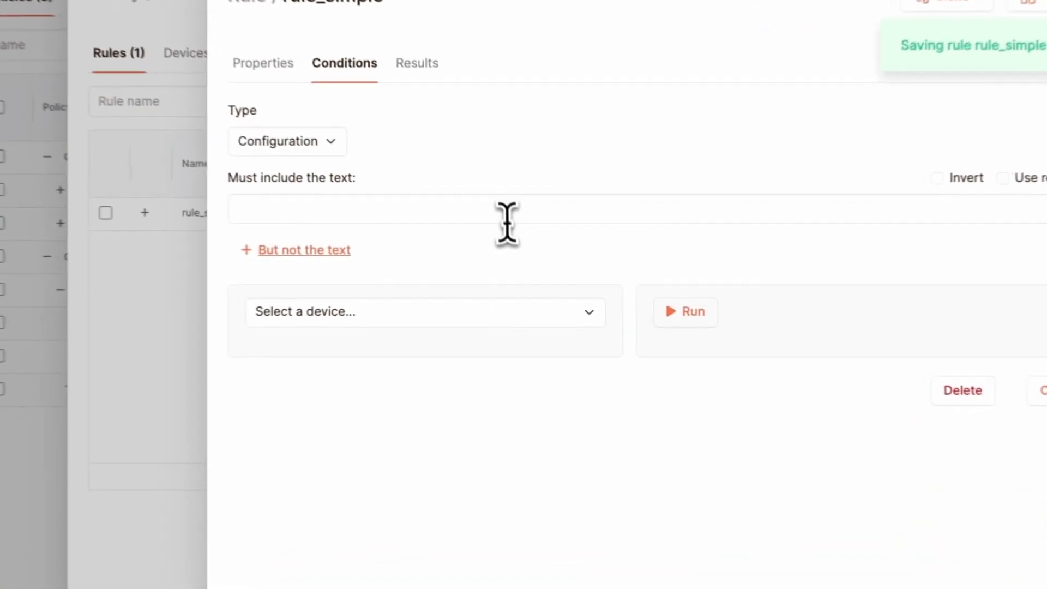
# Require the configuration to include the text "version", and test the condition on the cisco device
pyautogui.click(533, 236)
pyautogui.write('version')
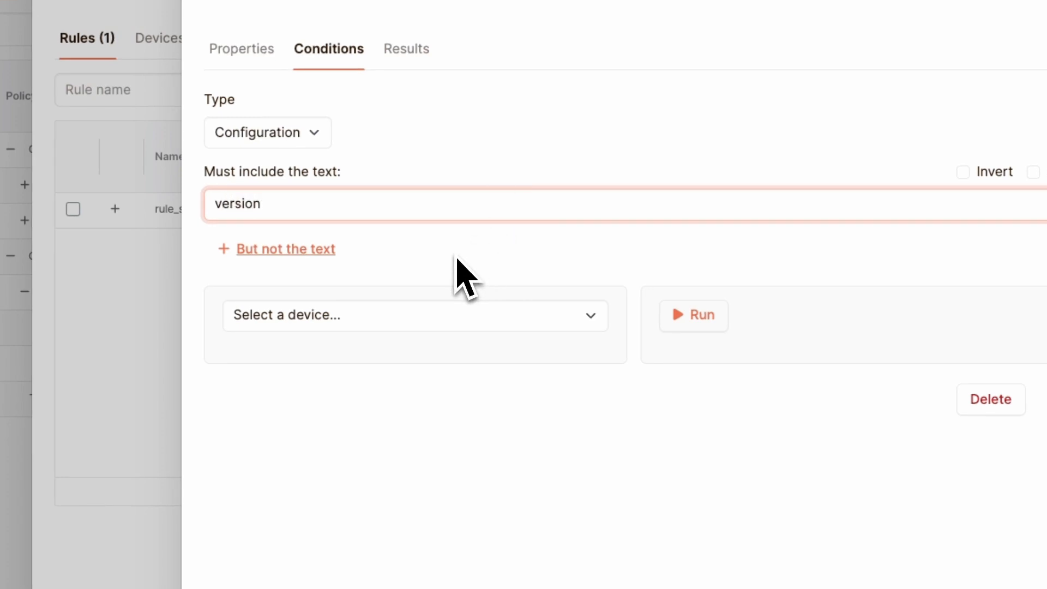
pyautogui.click(375, 316)
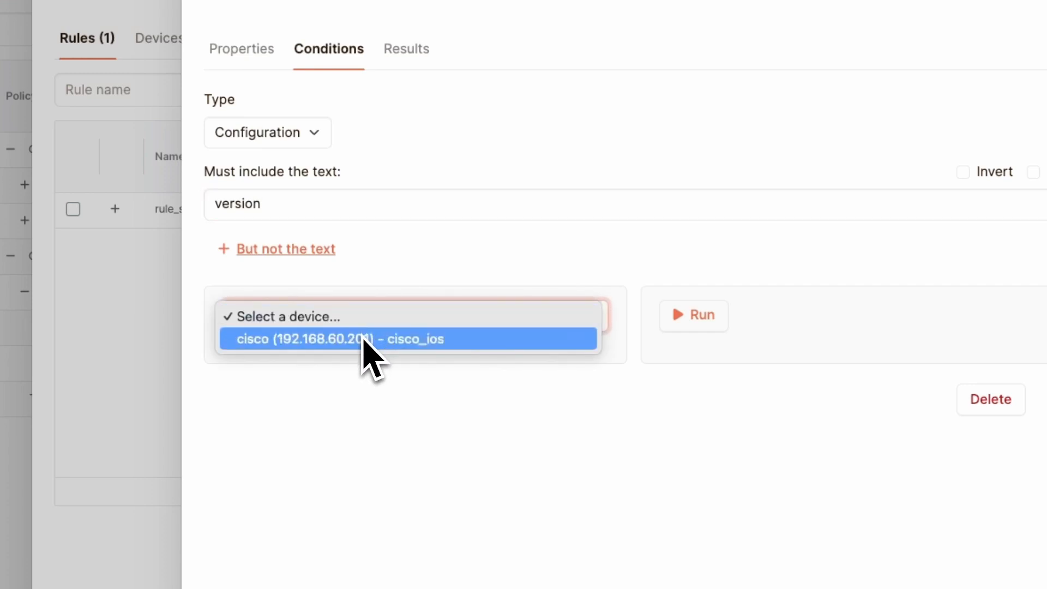
pyautogui.click(363, 339)
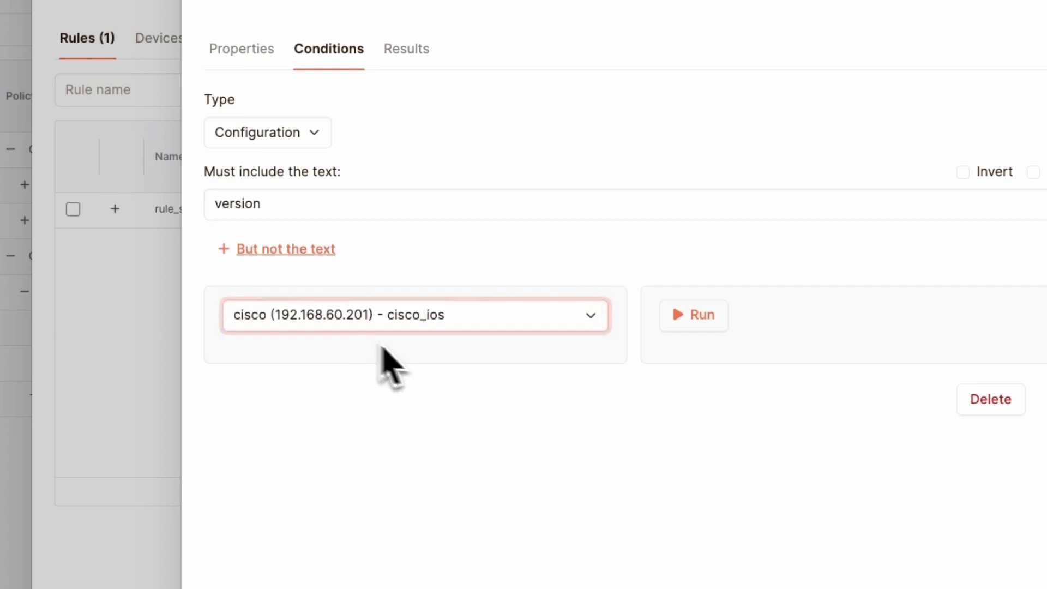
pyautogui.click(714, 322)
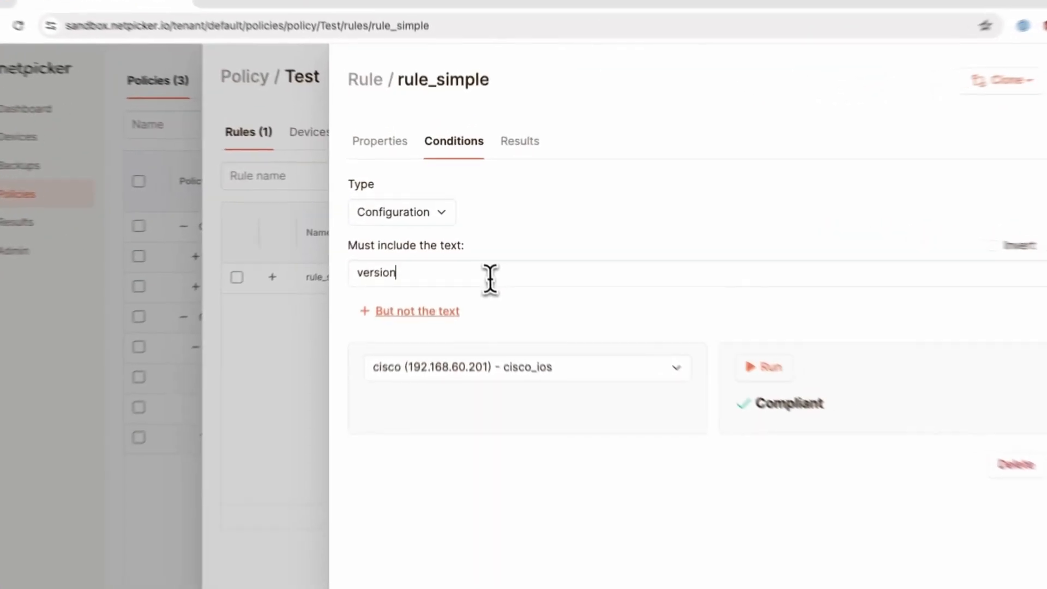
# Change the required text to "not_in_there" and test the condition on the cisco device again
pyautogui.doubleClick(468, 238)
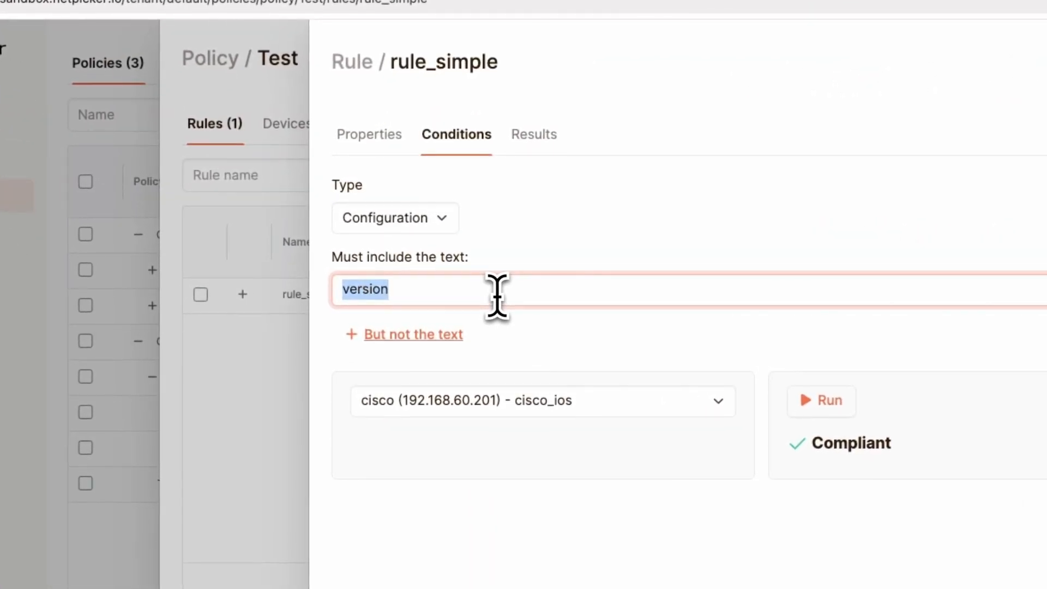
pyautogui.write('not_in_there')
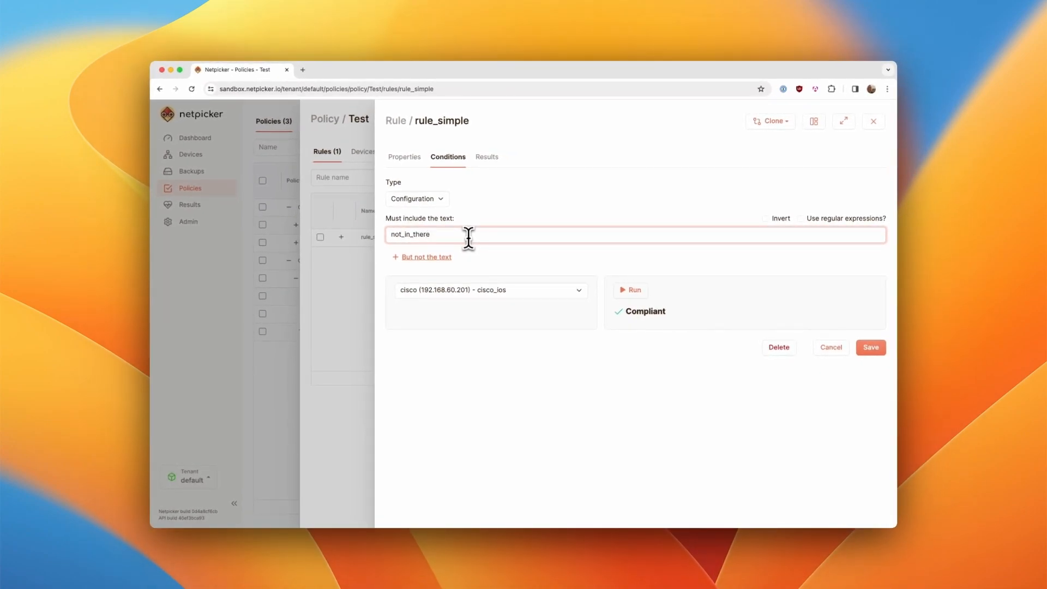
pyautogui.click(630, 290)
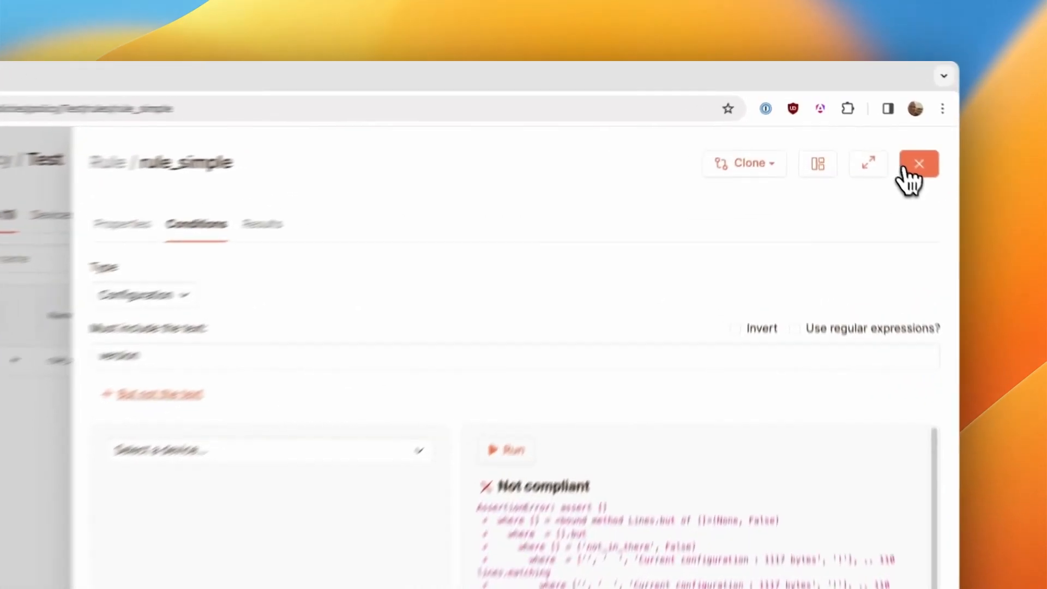
# Close rule_simple, run it from the Test policy's rule list, and refresh the list
pyautogui.click(873, 121)
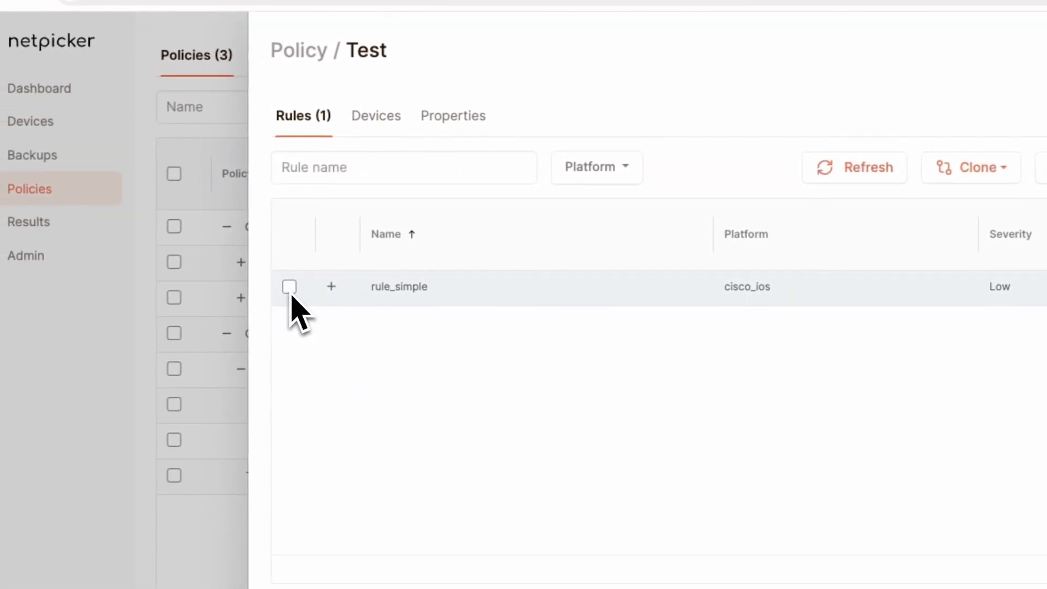
pyautogui.click(290, 287)
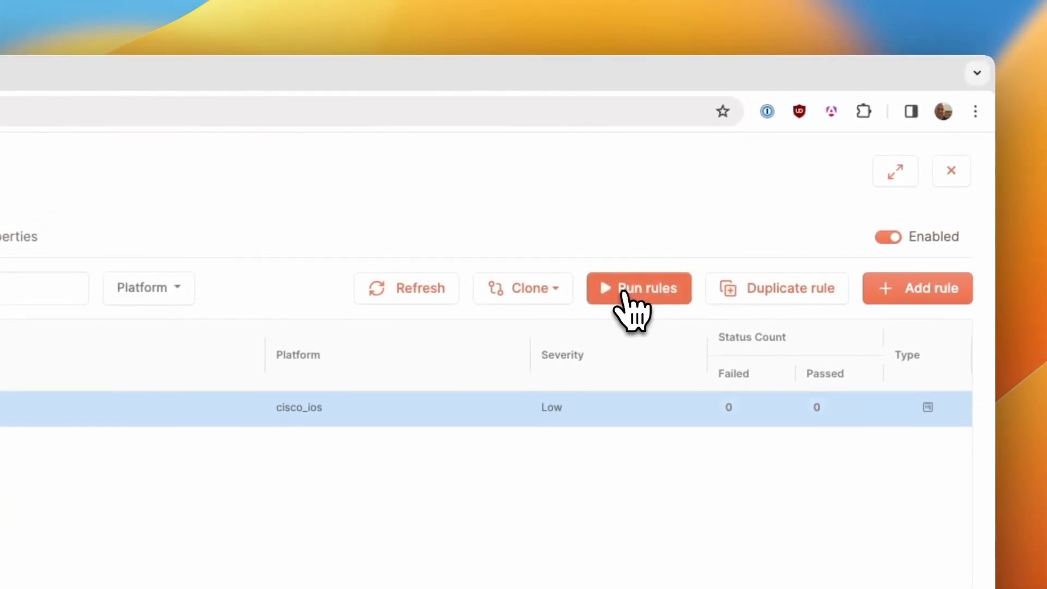
pyautogui.click(623, 293)
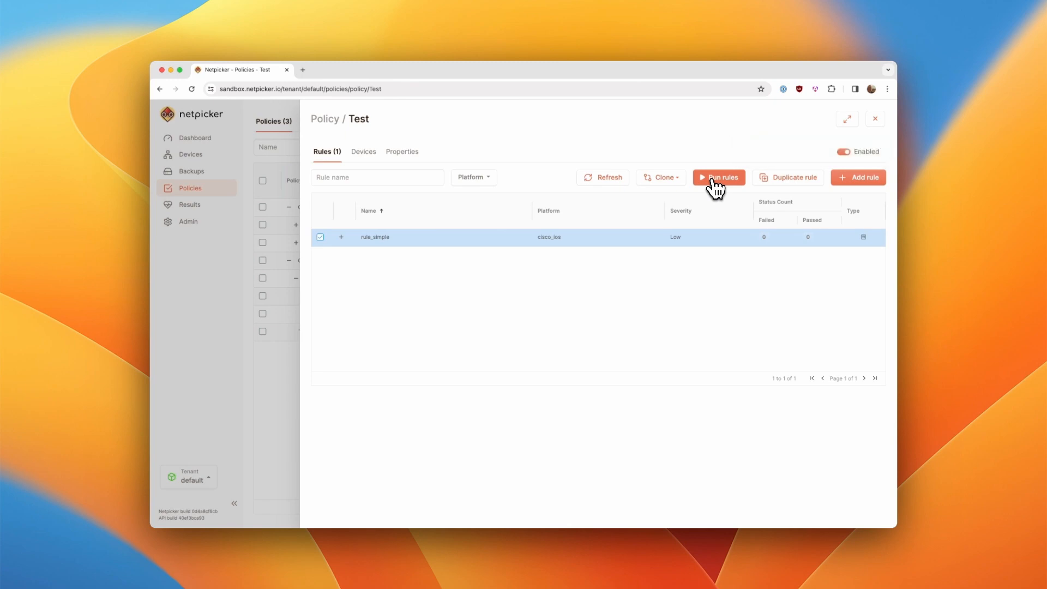
pyautogui.click(592, 177)
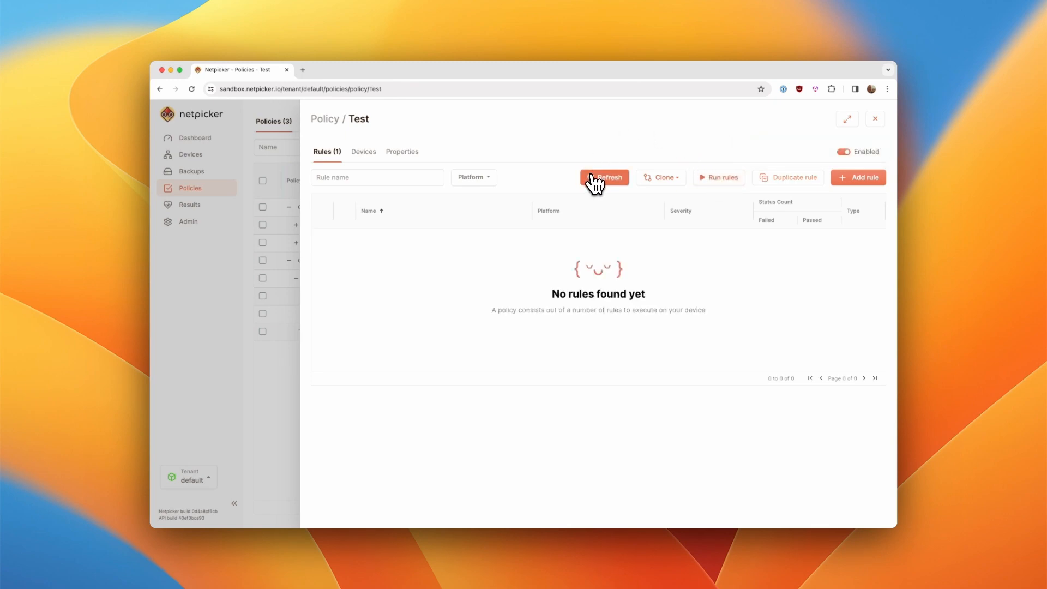